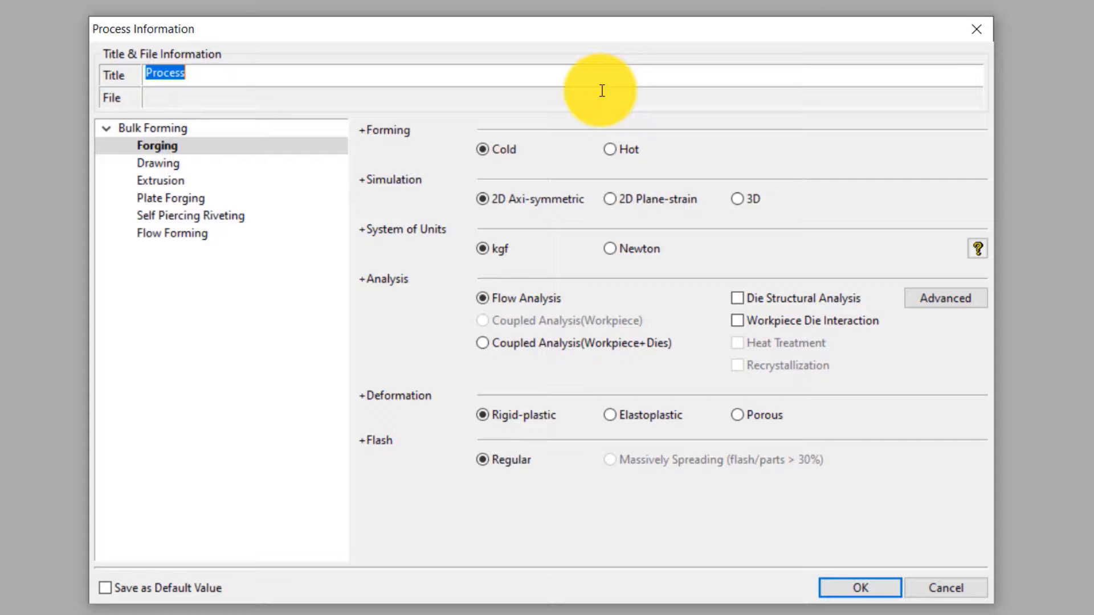
- Configure the forging process as hot forming with 3D simulation and Newton units, and accept the process information
left_click(630, 151)
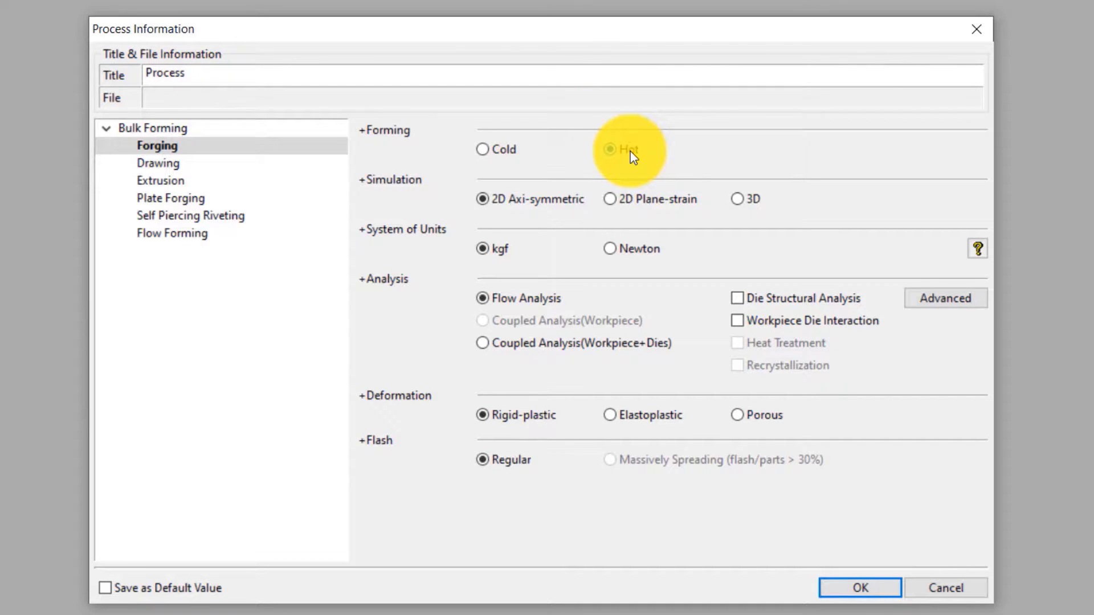
left_click(737, 202)
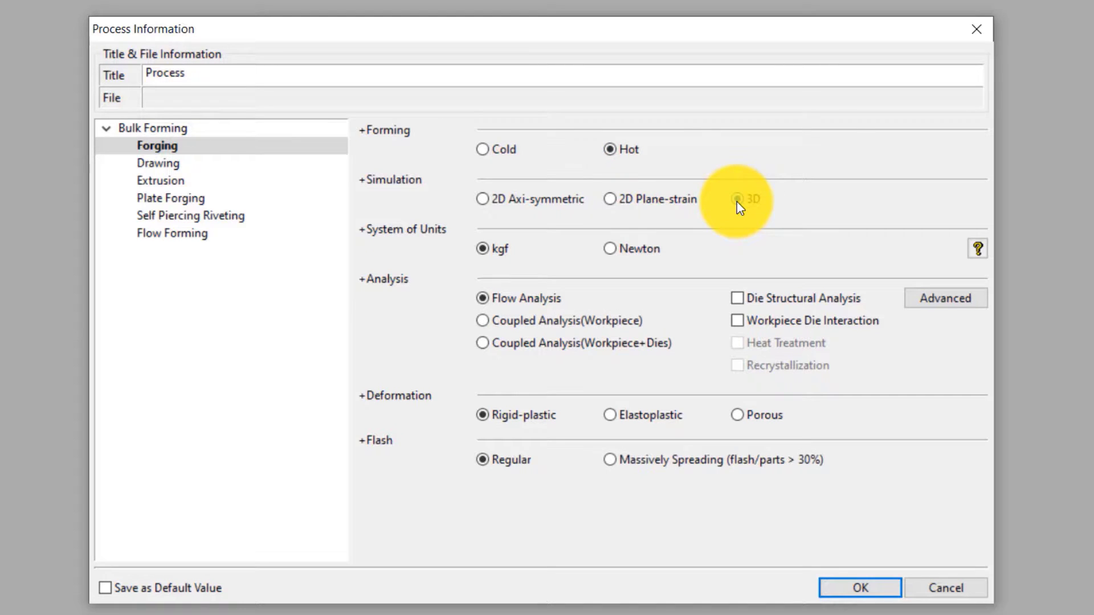
left_click(634, 249)
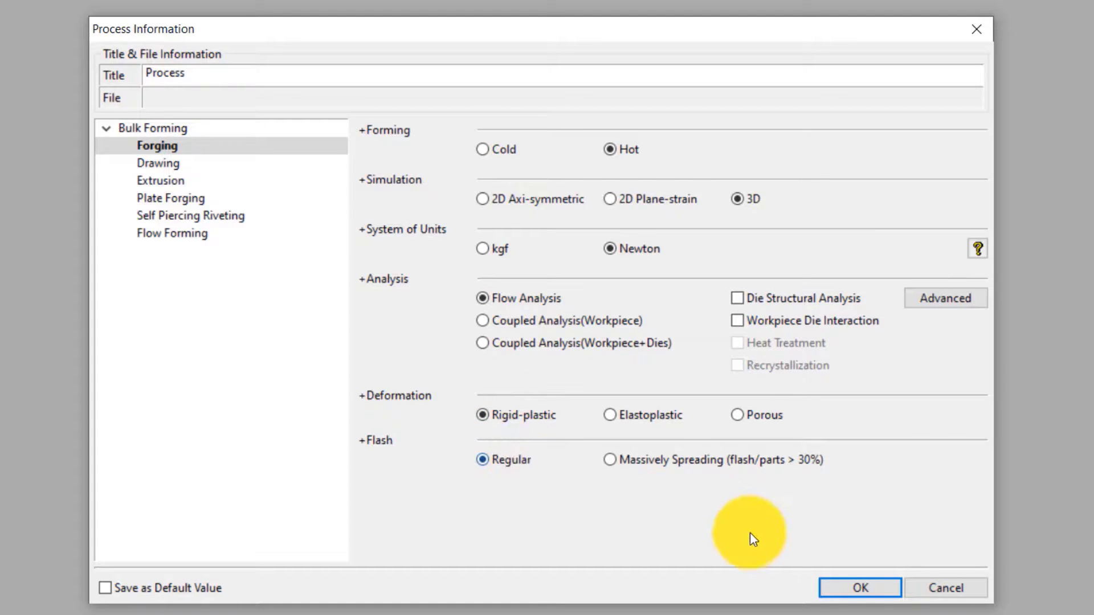
left_click(842, 590)
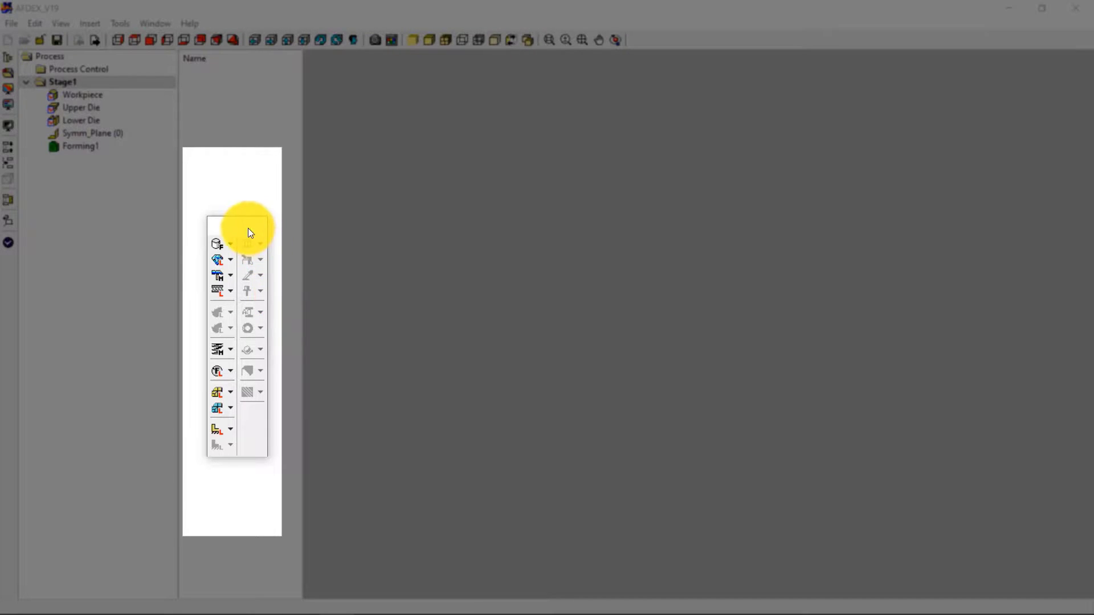
- Import all nine STL models, L1 to L4, U1 to U4 and WP, from the Hotforging3D_ForceLimit folder on the Desktop
left_click_drag(248, 228, 246, 221)
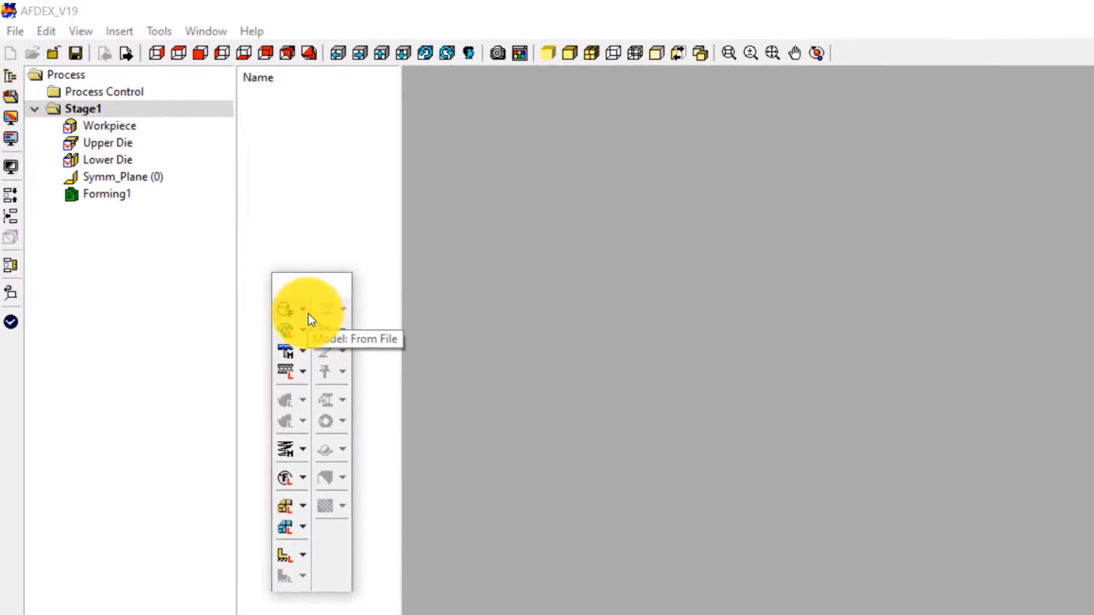
left_click(312, 319)
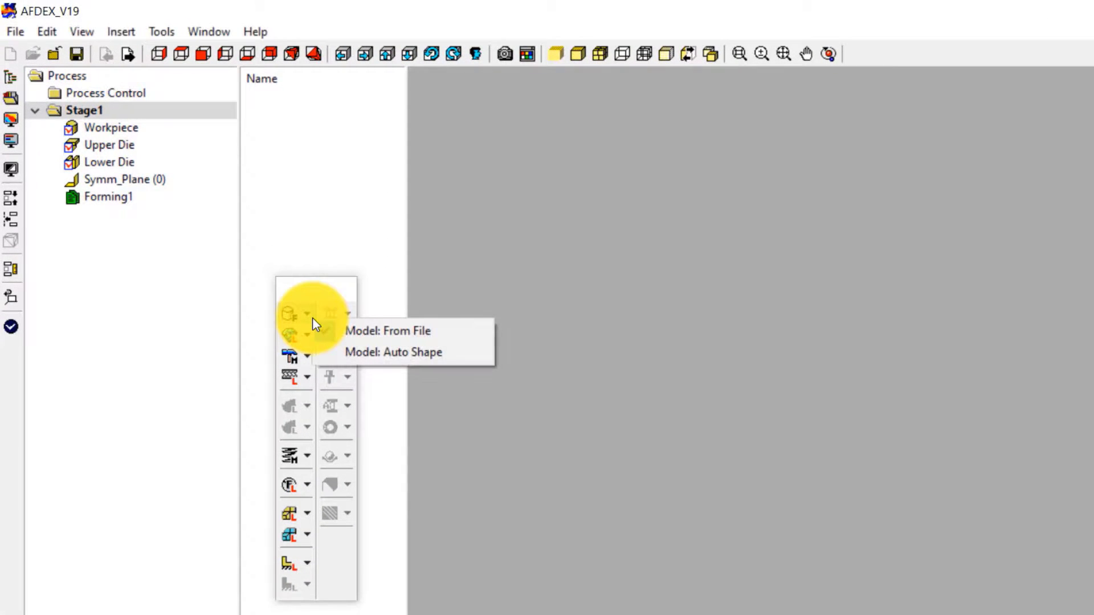
left_click(365, 331)
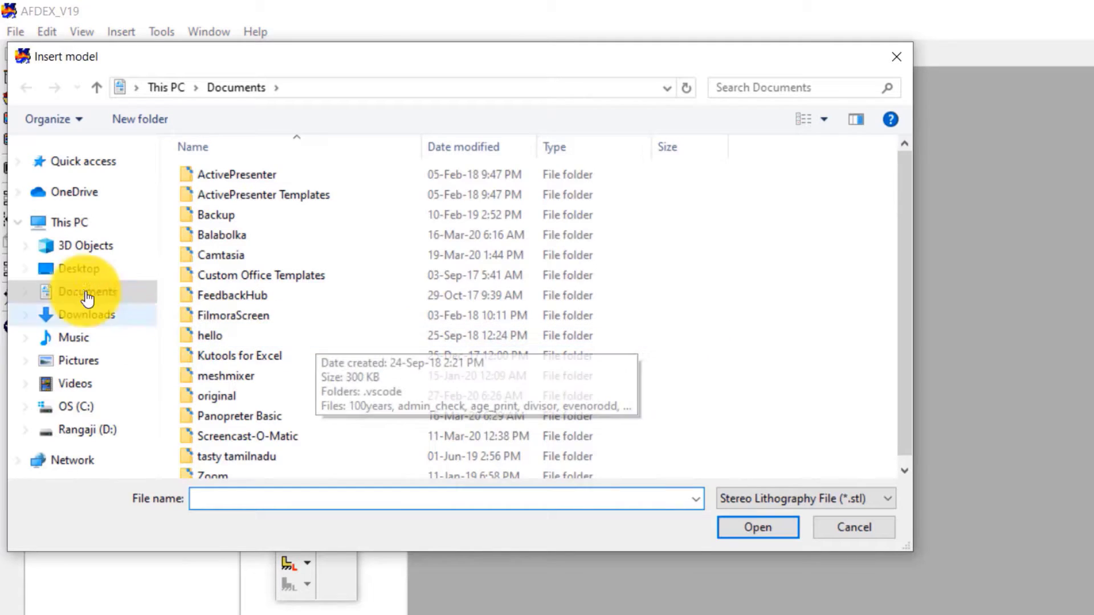
left_click(85, 268)
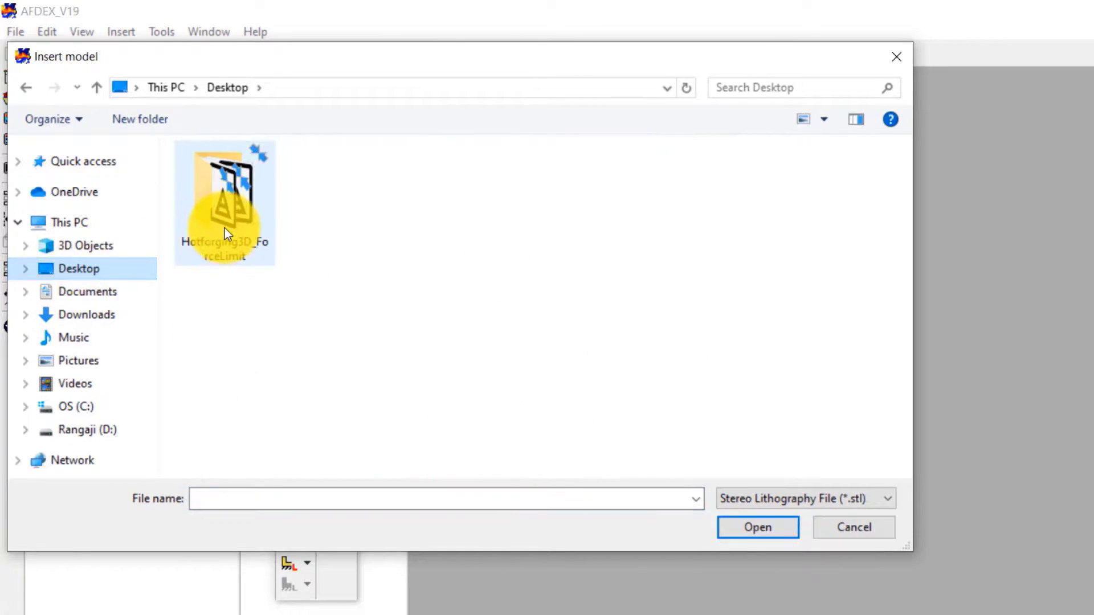
double_click(225, 231)
left_click_drag(839, 406, 538, 166)
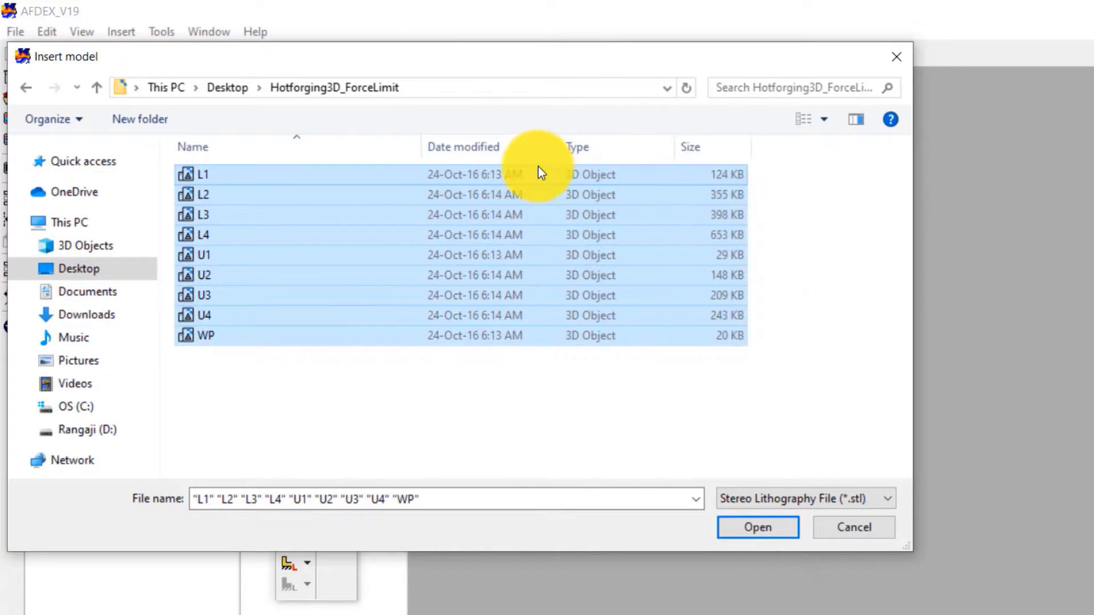
left_click(761, 528)
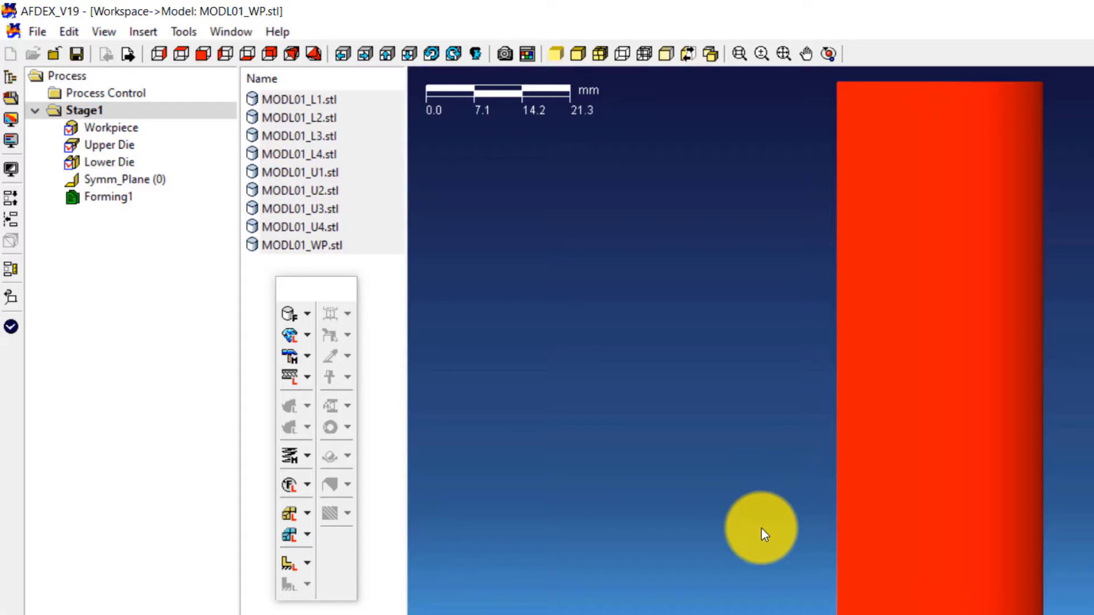
- Load the steel material AISI_1055(T=800-1300C) from the material library and close the library
left_click(309, 336)
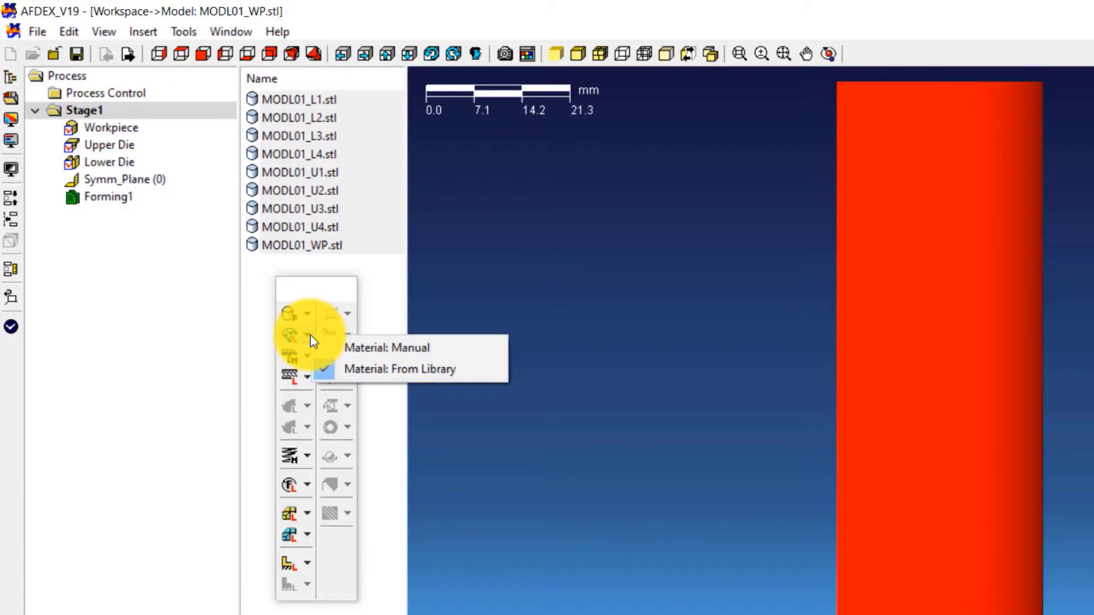
left_click(412, 367)
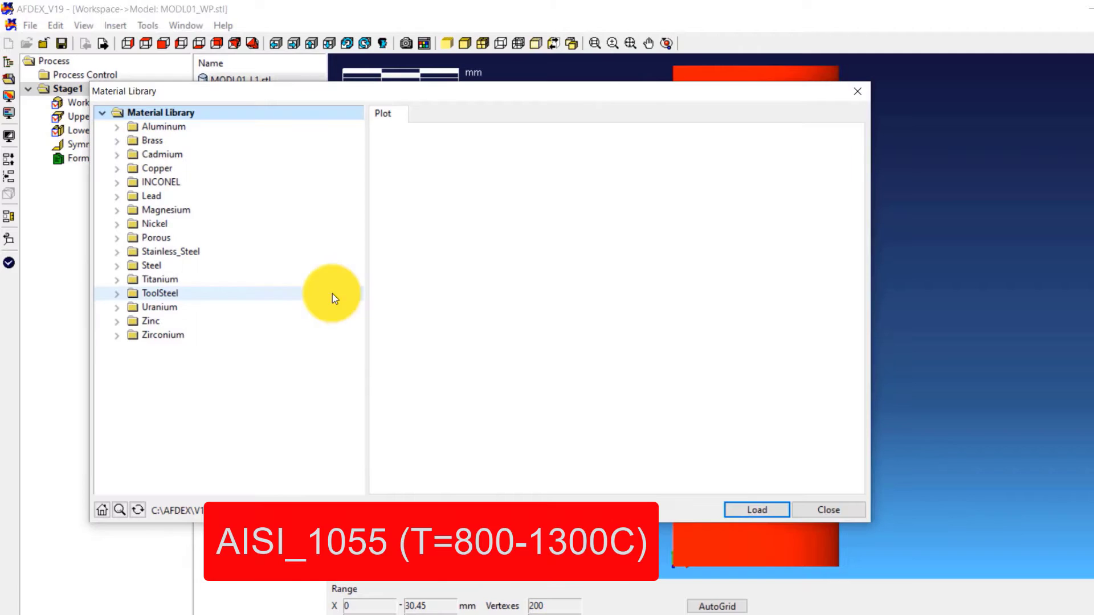
left_click(117, 265)
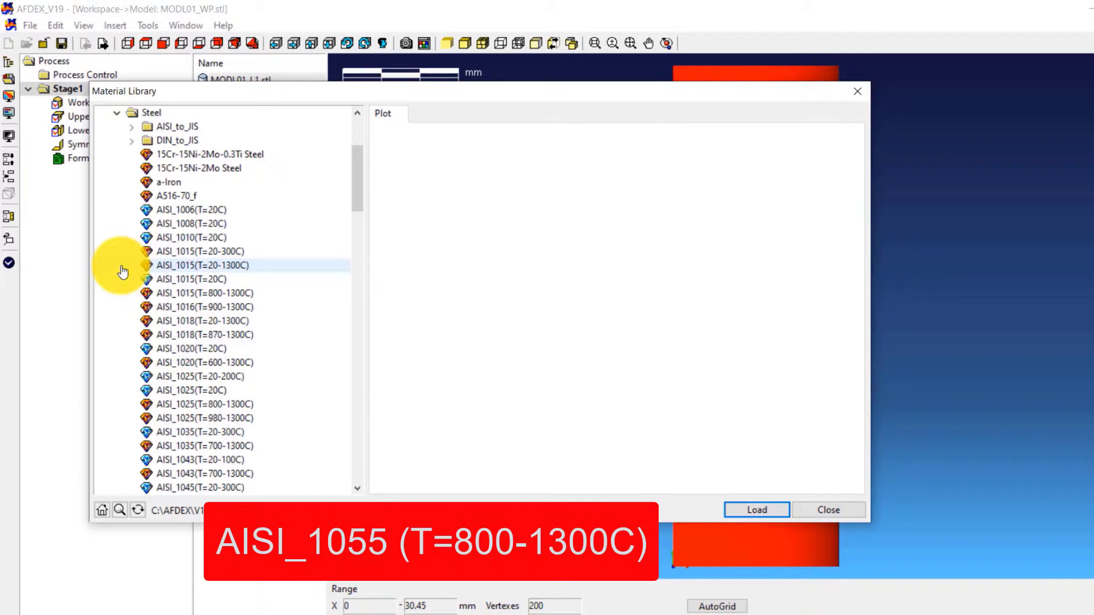
left_click_drag(358, 176, 365, 219)
left_click(265, 391)
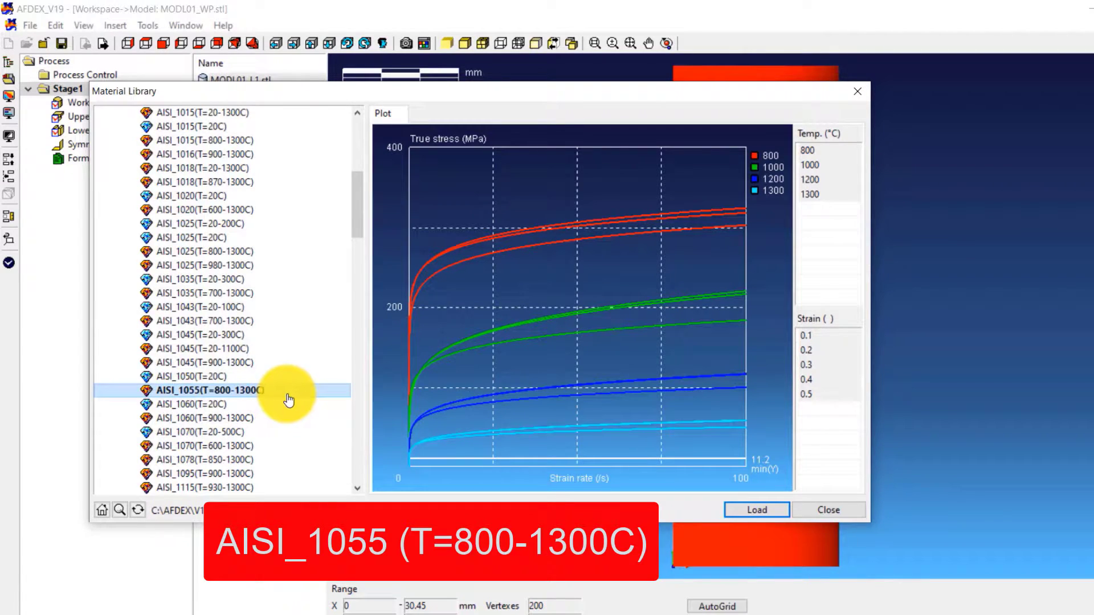
left_click(741, 515)
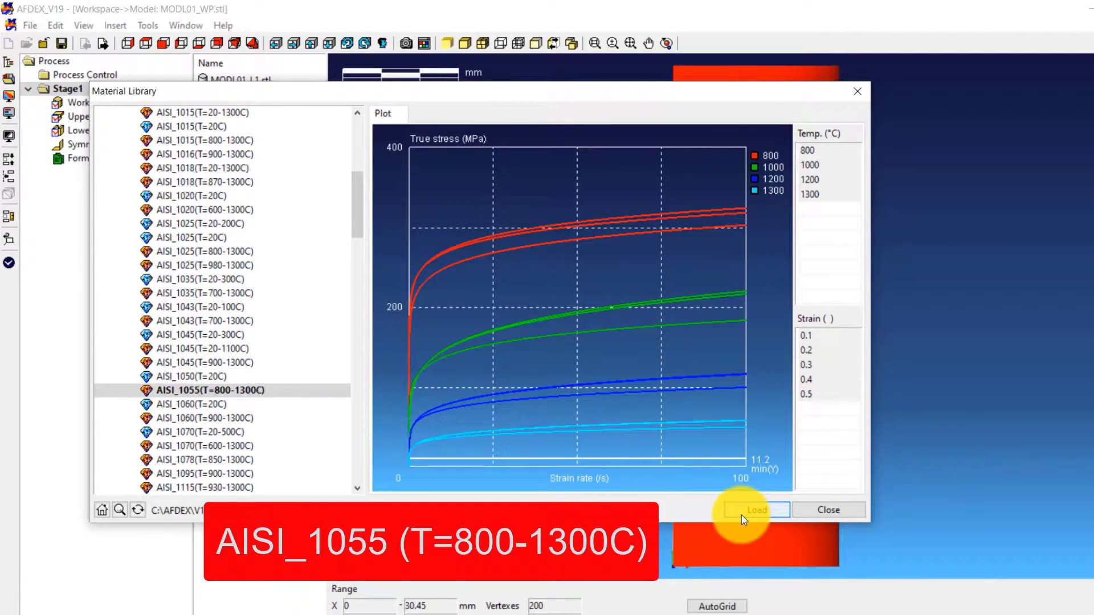
left_click(808, 513)
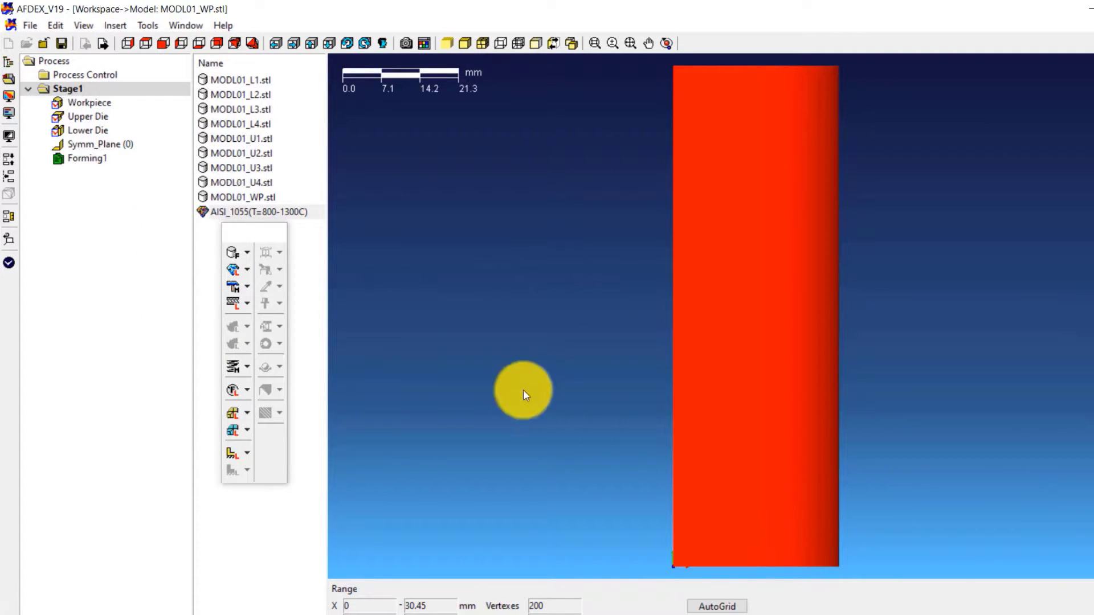
- Load the JFP-1600L crank press from the press library and close the library
left_click(246, 289)
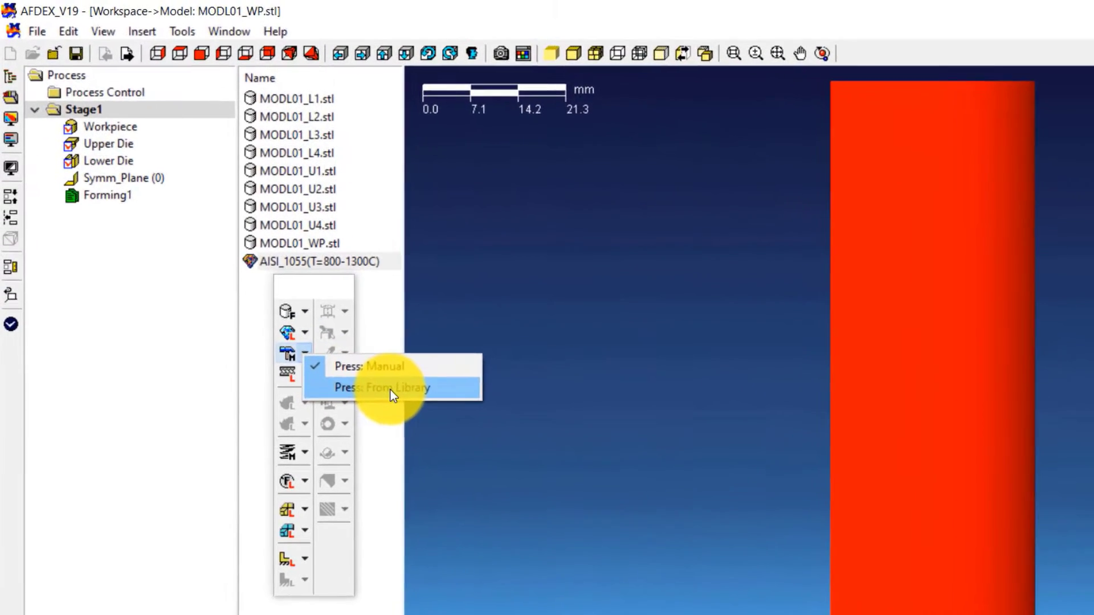
left_click(315, 314)
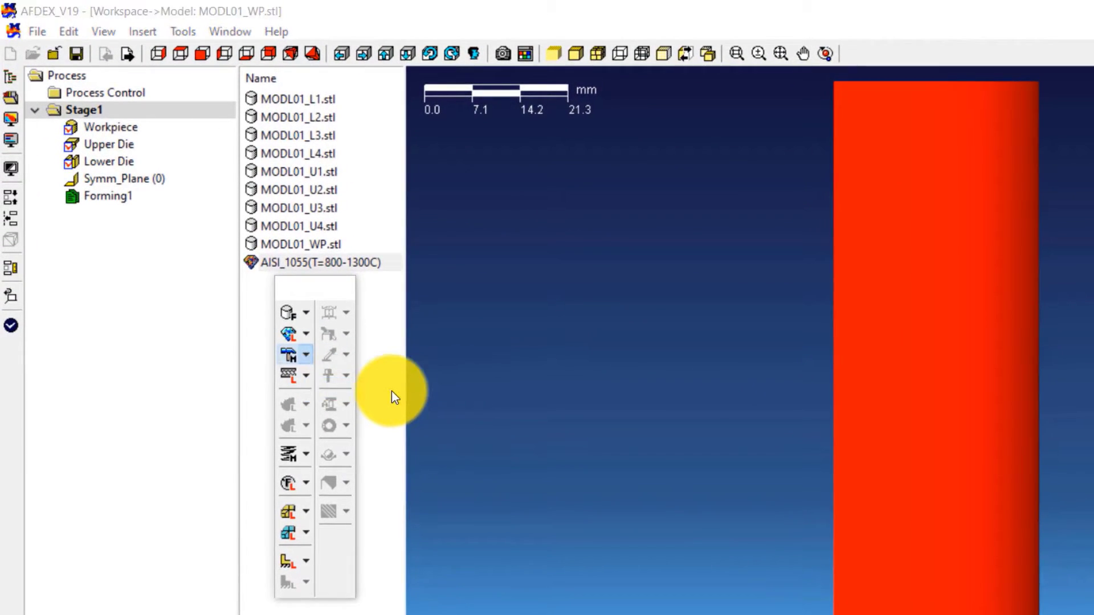
left_click_drag(443, 257, 446, 300)
left_click(219, 415)
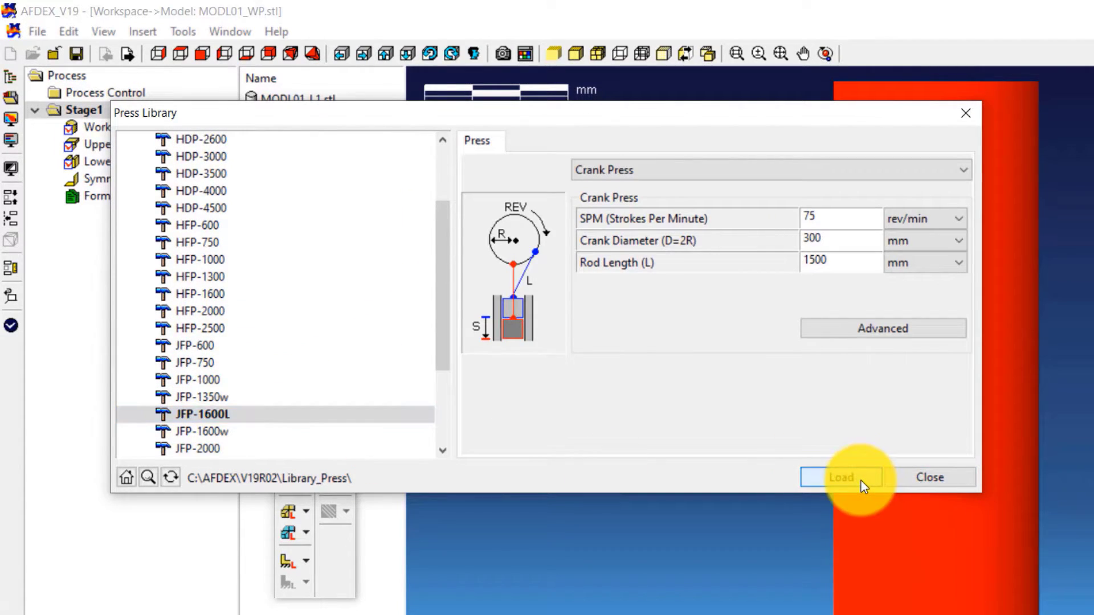
left_click(925, 478)
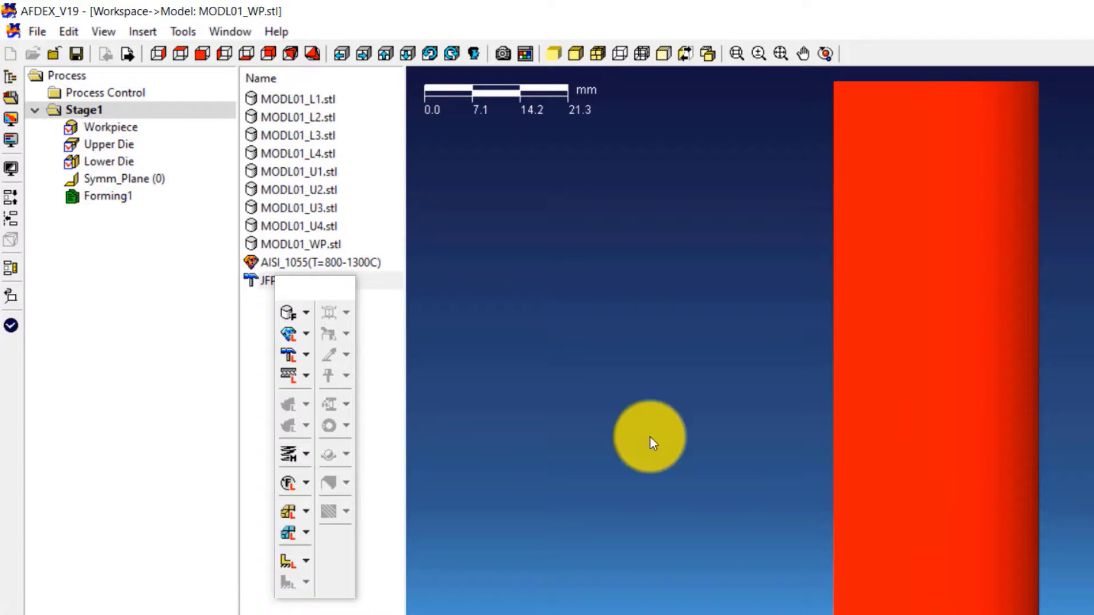
- Load the Graphite+Water_Hot(Steel)_Hybrid friction condition from the friction library and close the library
left_click(310, 376)
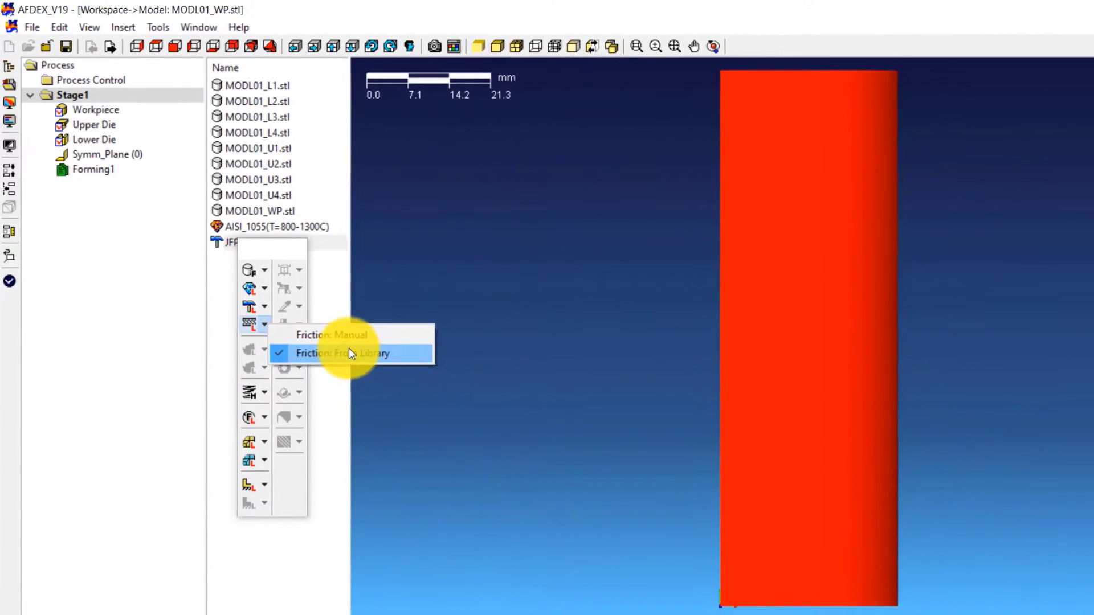
left_click(403, 403)
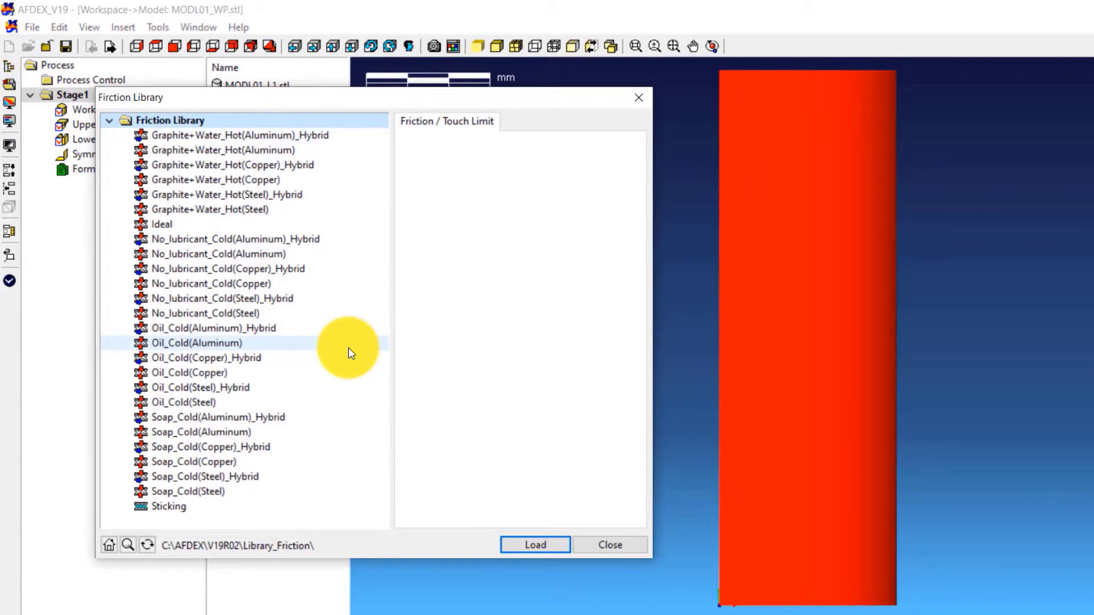
left_click(315, 197)
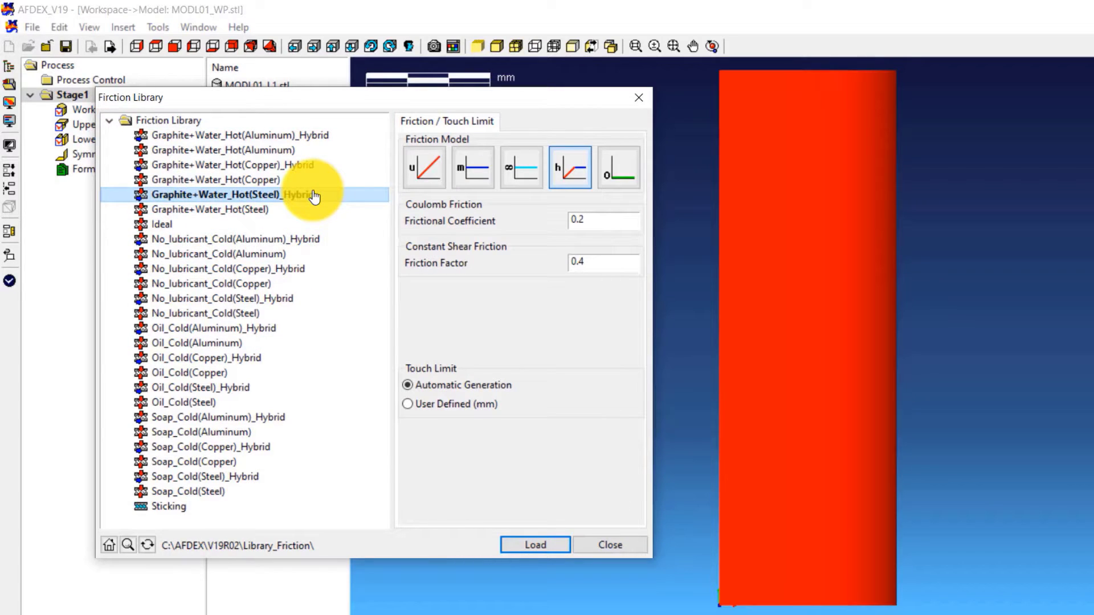
left_click(603, 546)
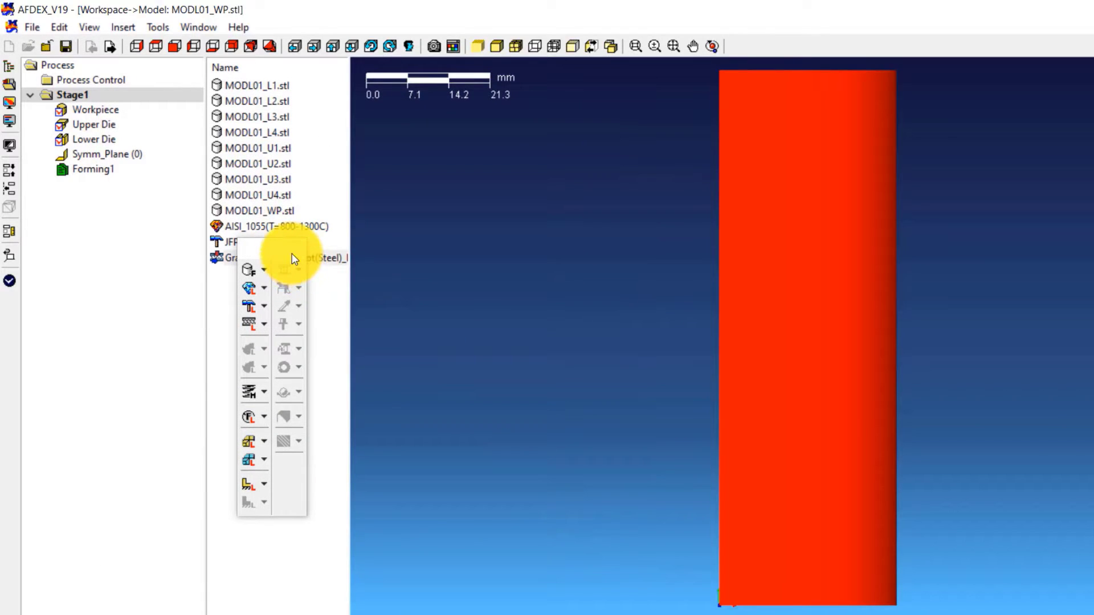
left_click_drag(290, 253, 289, 306)
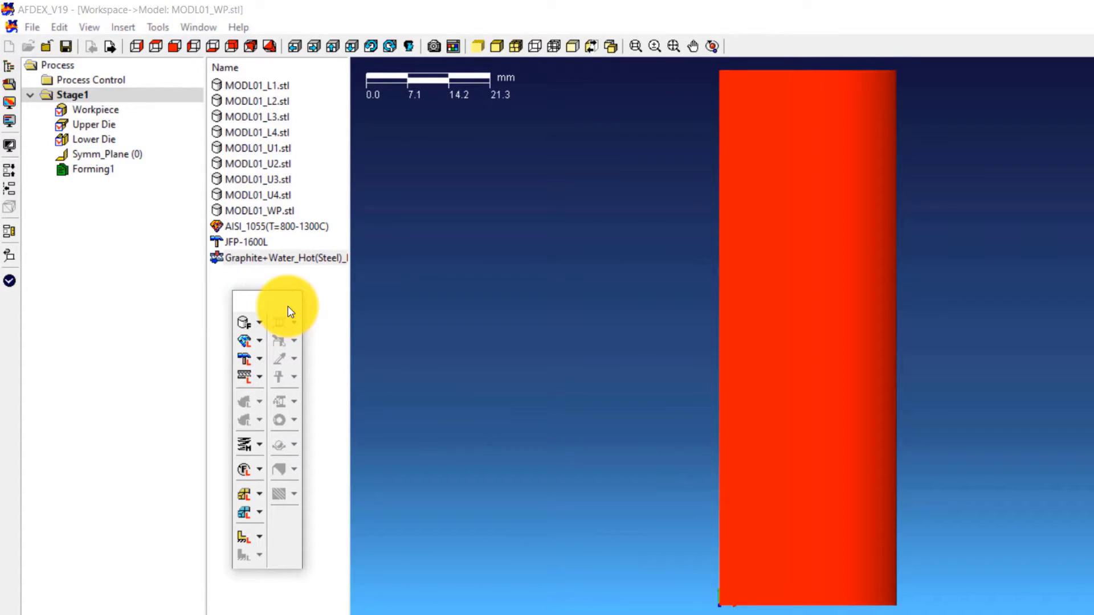
left_click_drag(288, 306, 299, 251)
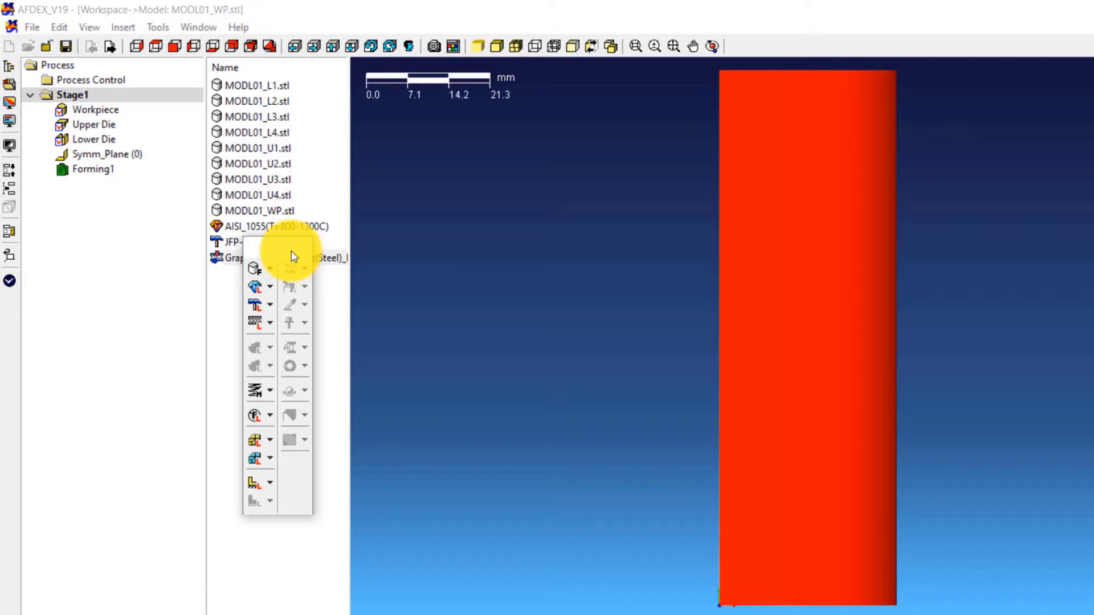
- Create a manual force condition with a force limit of 16000000 N
left_click(272, 420)
left_click(319, 429)
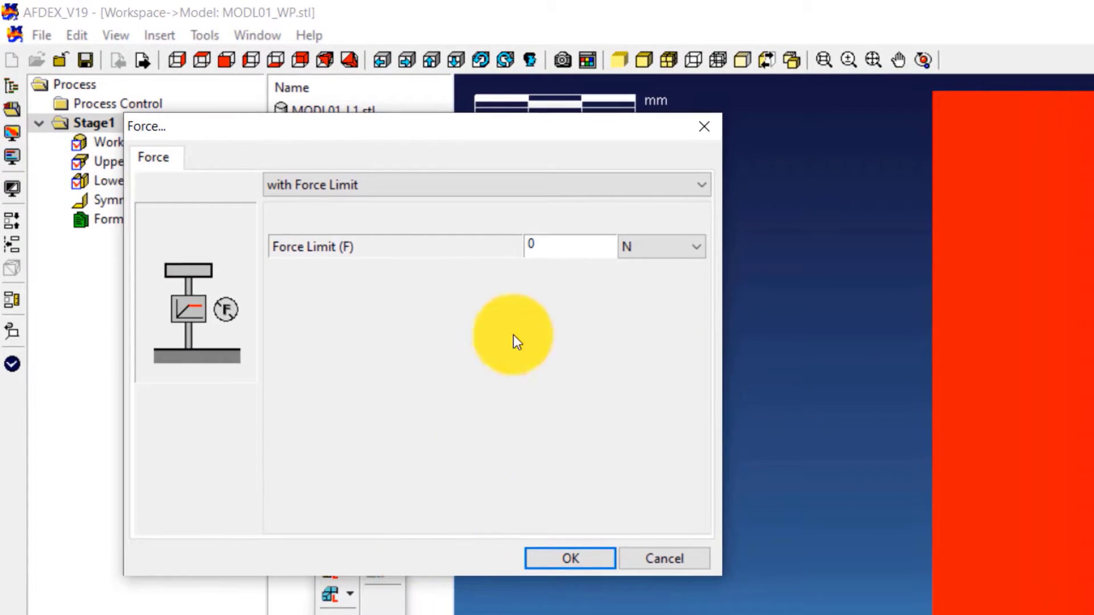
left_click(564, 244)
type("16000000")
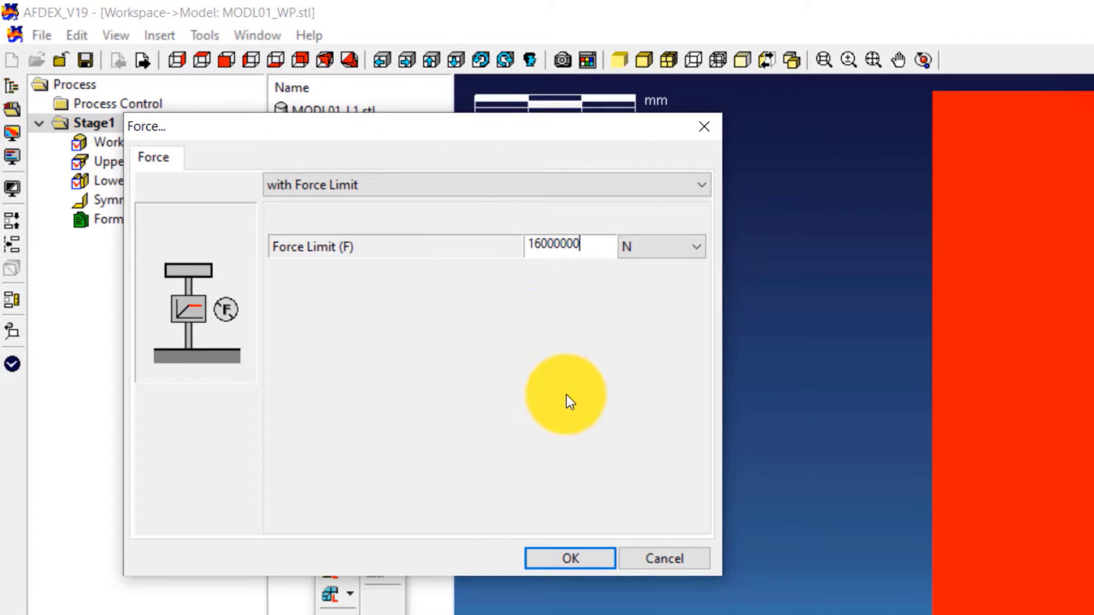
left_click(578, 556)
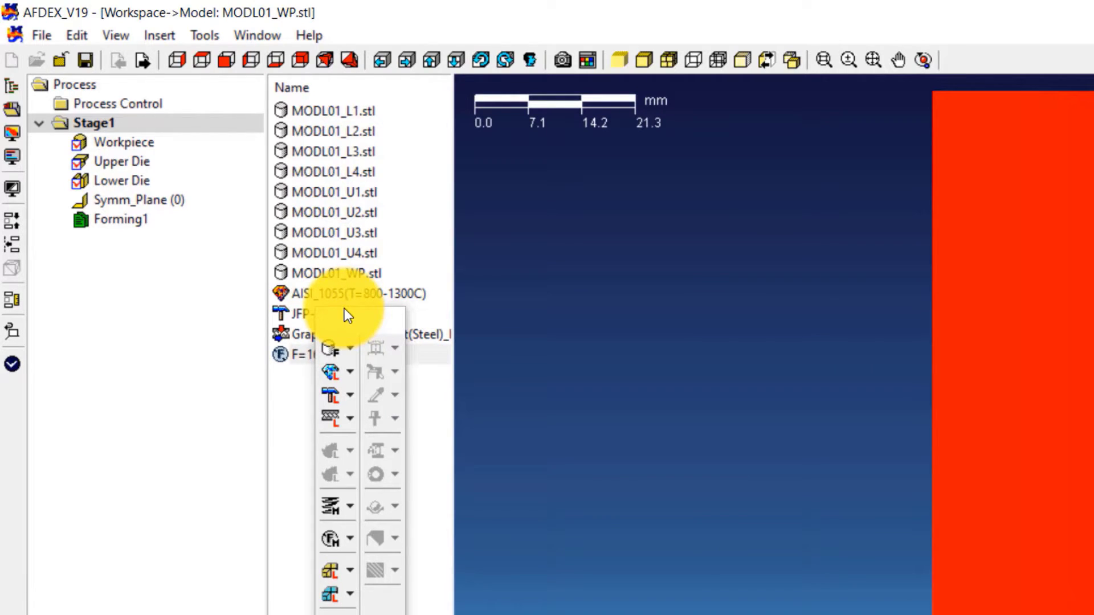
- Add three more stages to the process, Stage2, Stage3 and Stage4
right_click(98, 89)
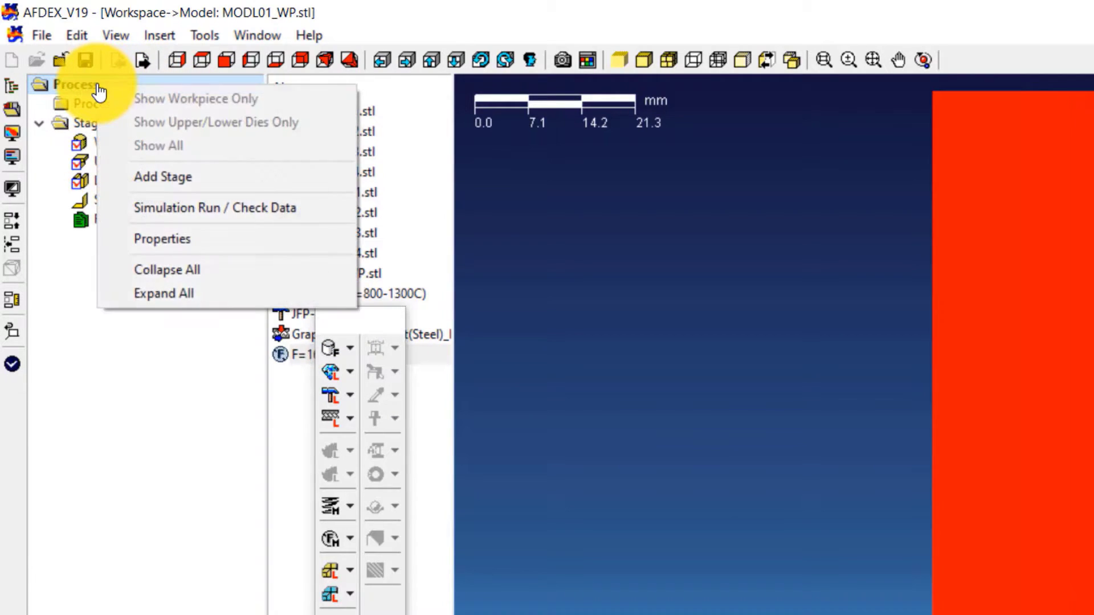
left_click(135, 182)
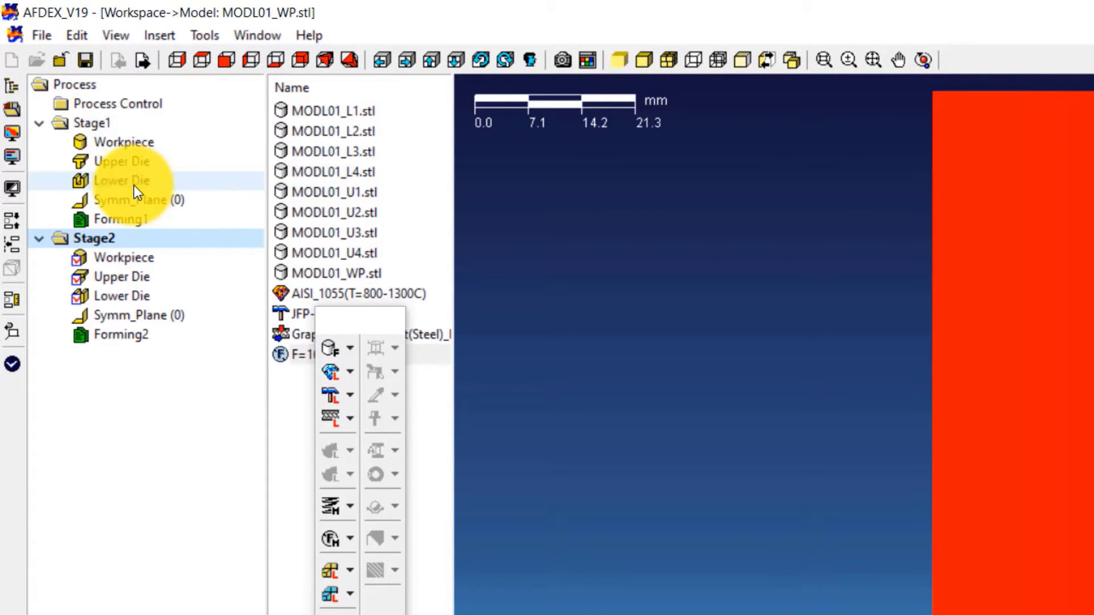
right_click(107, 91)
left_click(172, 182)
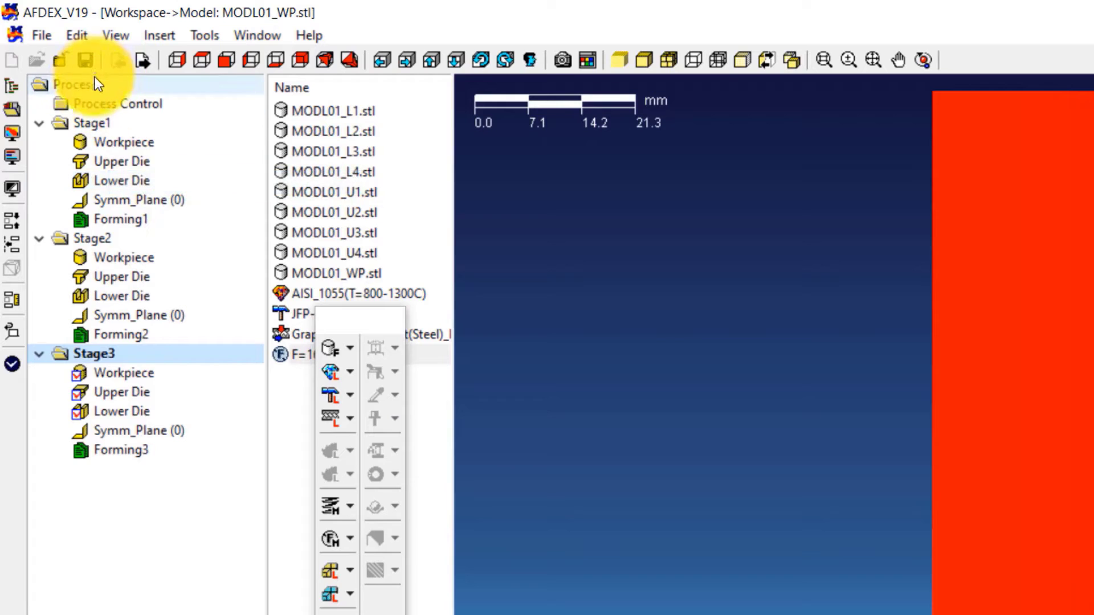
right_click(88, 83)
left_click(159, 186)
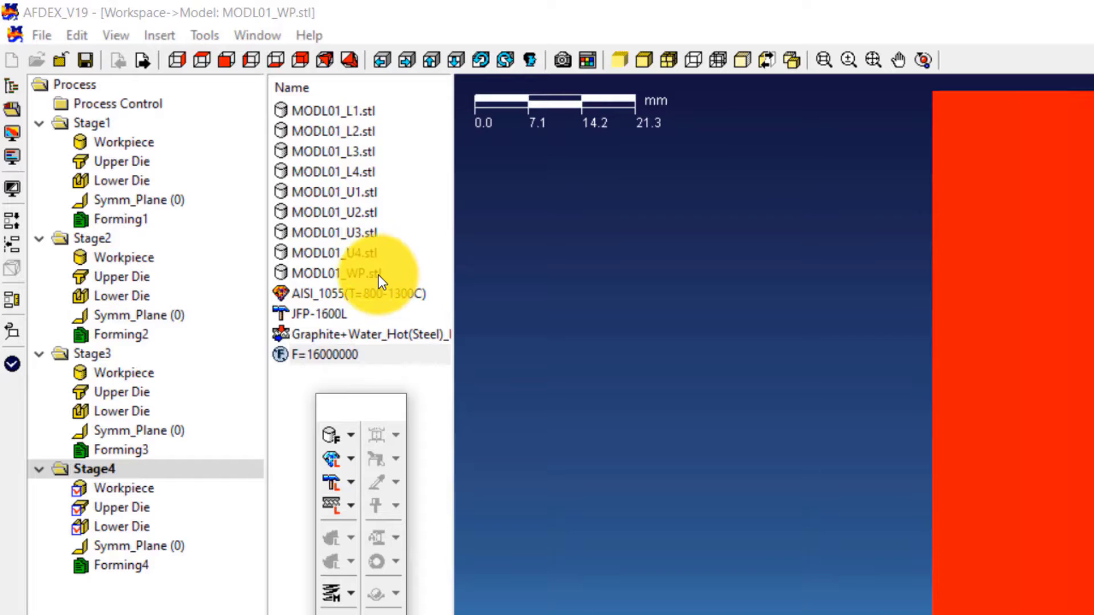
- Assign the MODL01_WP.stl model to the workpiece of Stage1
left_click(404, 273)
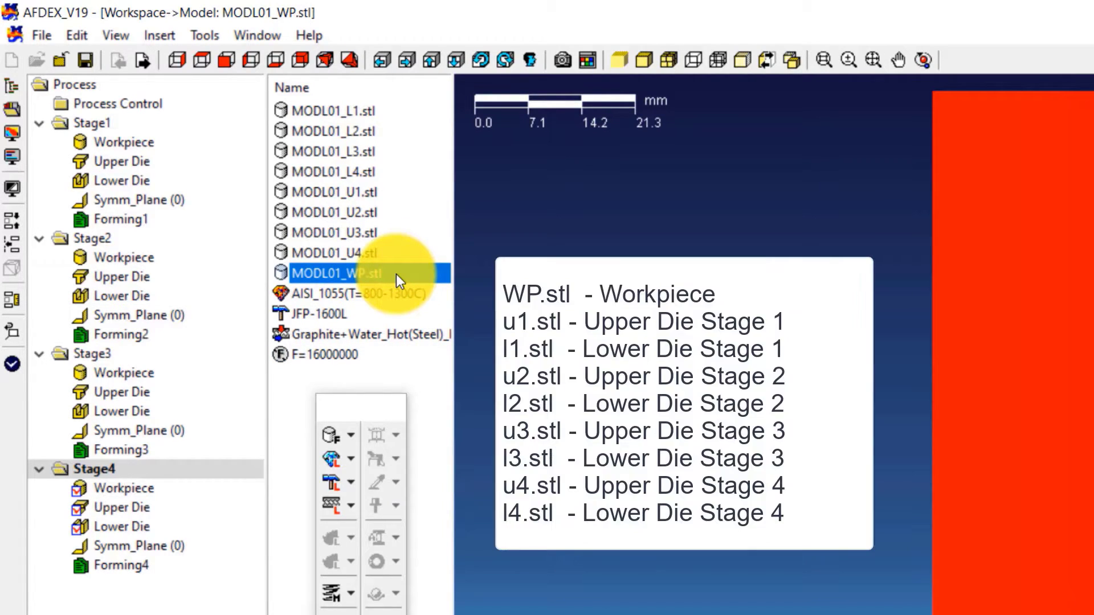
left_click_drag(395, 275, 139, 143)
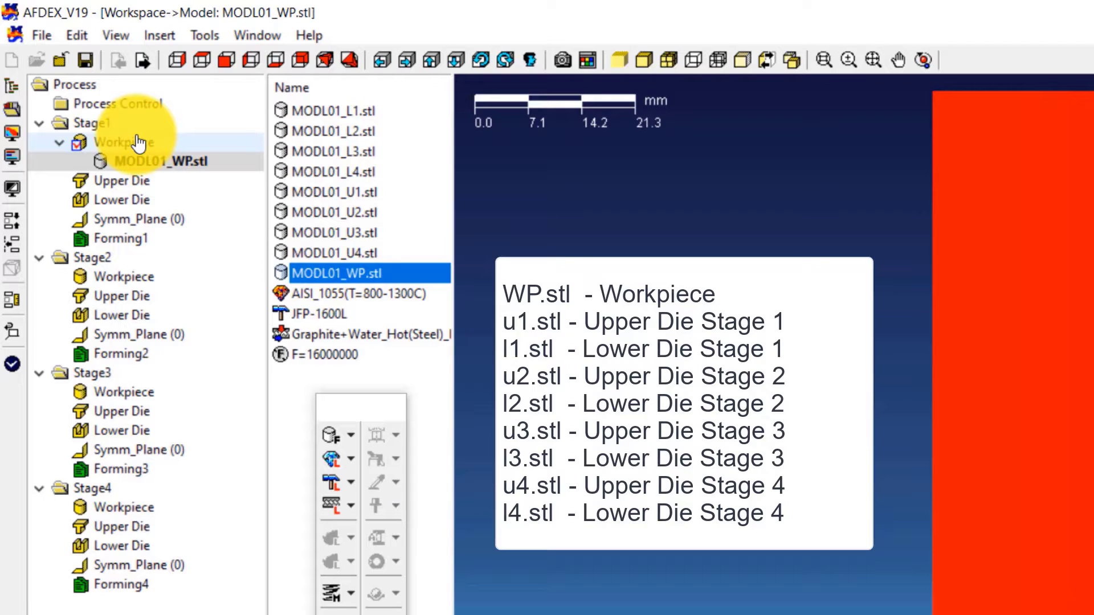
- Assign MODL01_U1.stl to the upper die and MODL01_L1.stl to the lower die of Stage1
left_click(358, 193)
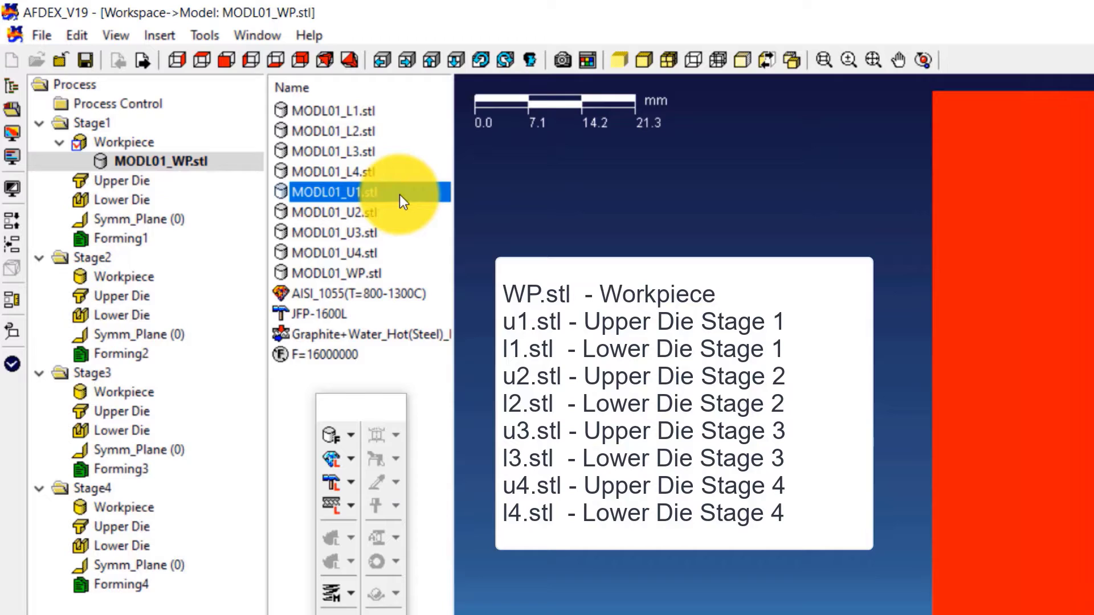
left_click_drag(398, 196, 134, 183)
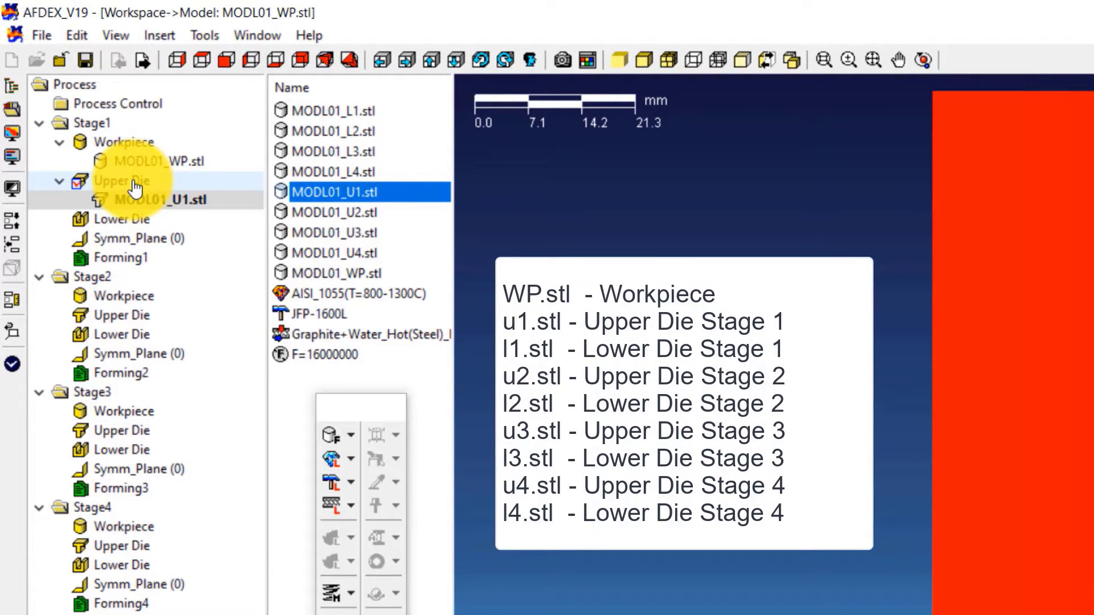
left_click(370, 113)
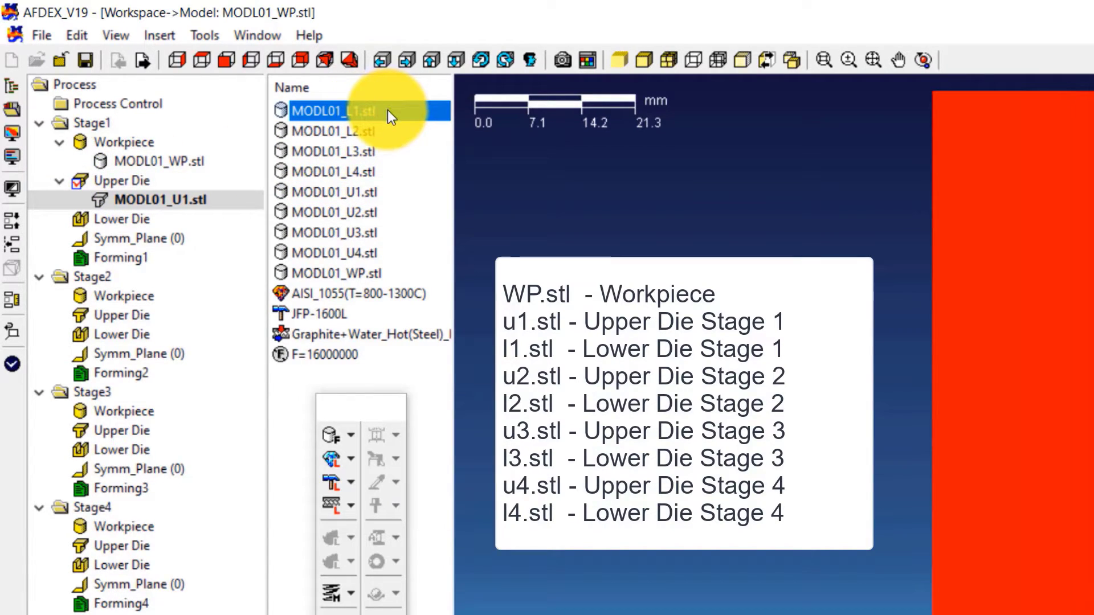
left_click_drag(388, 114, 134, 226)
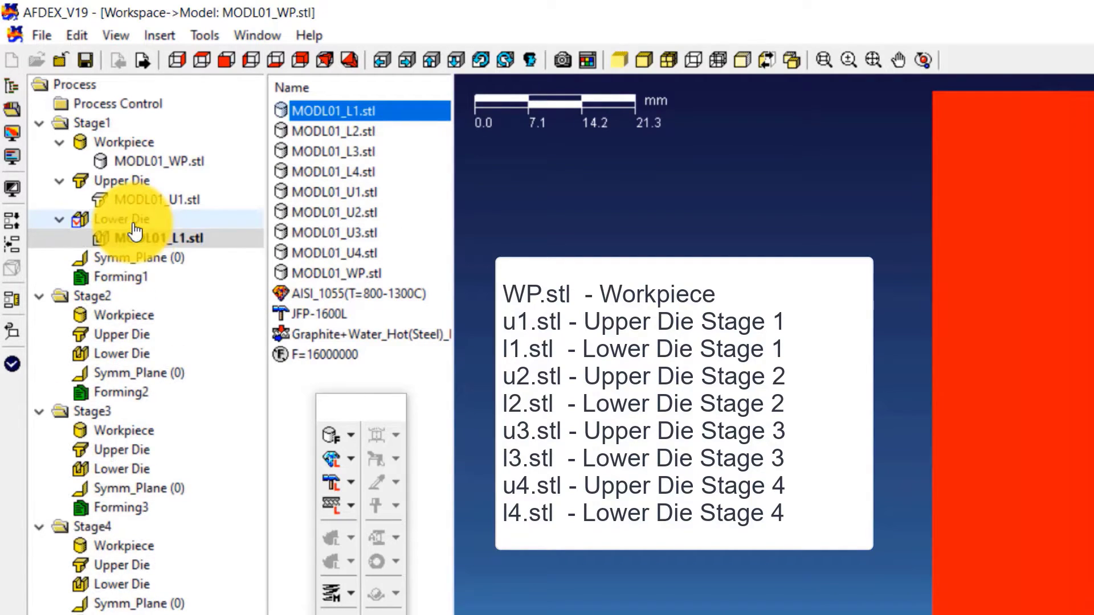
- Assign MODL01_U2.stl to the upper die and MODL01_L2.stl to the lower die of Stage2
left_click(377, 214)
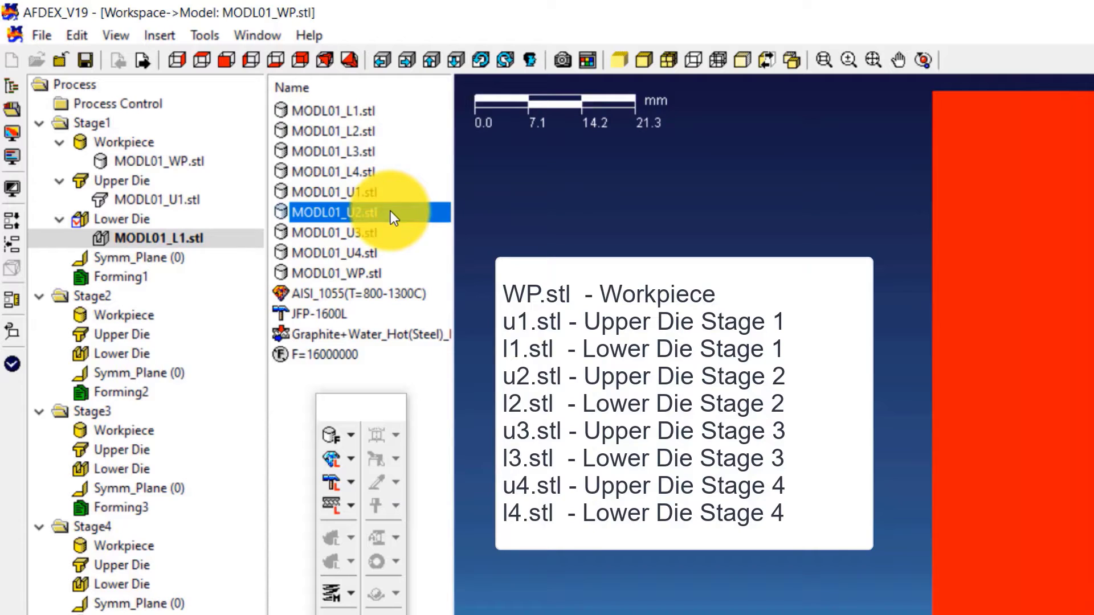
left_click_drag(391, 213, 331, 285)
left_click_drag(154, 352, 128, 342)
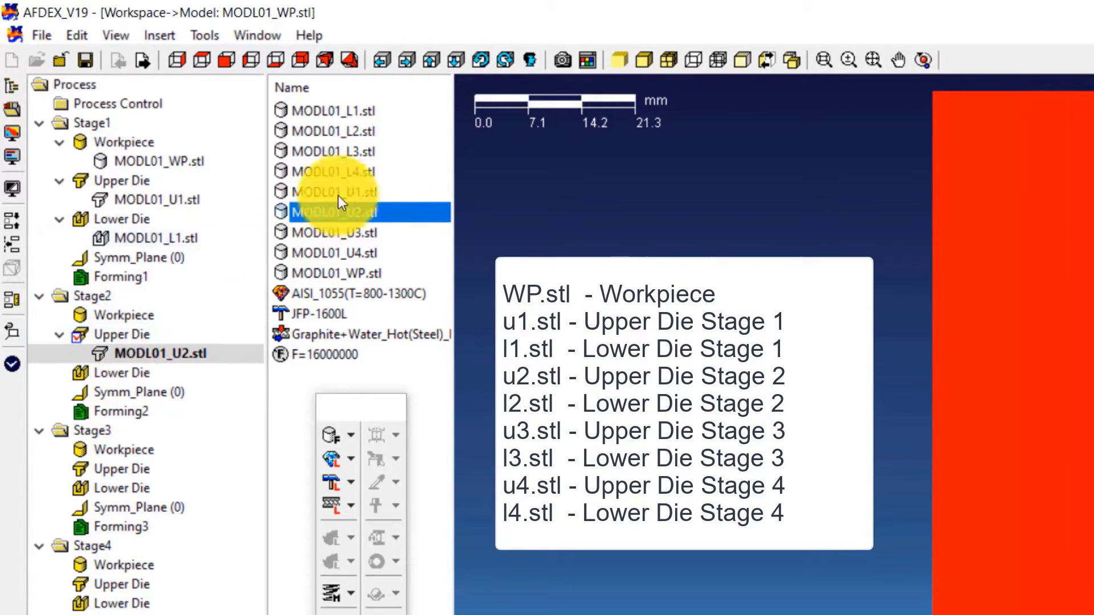
left_click(377, 133)
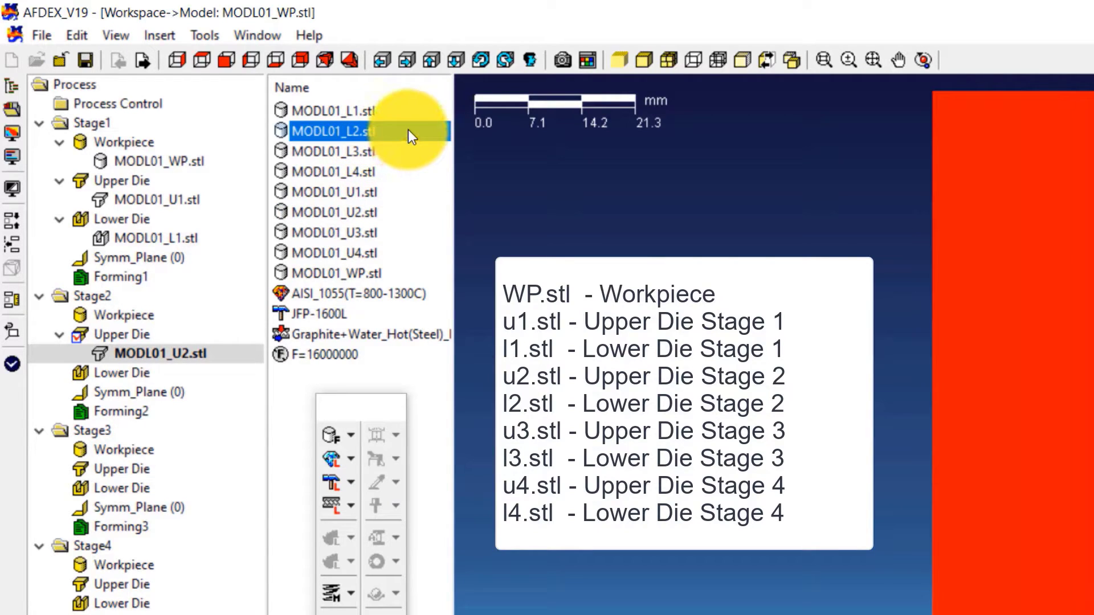
left_click_drag(408, 135, 128, 376)
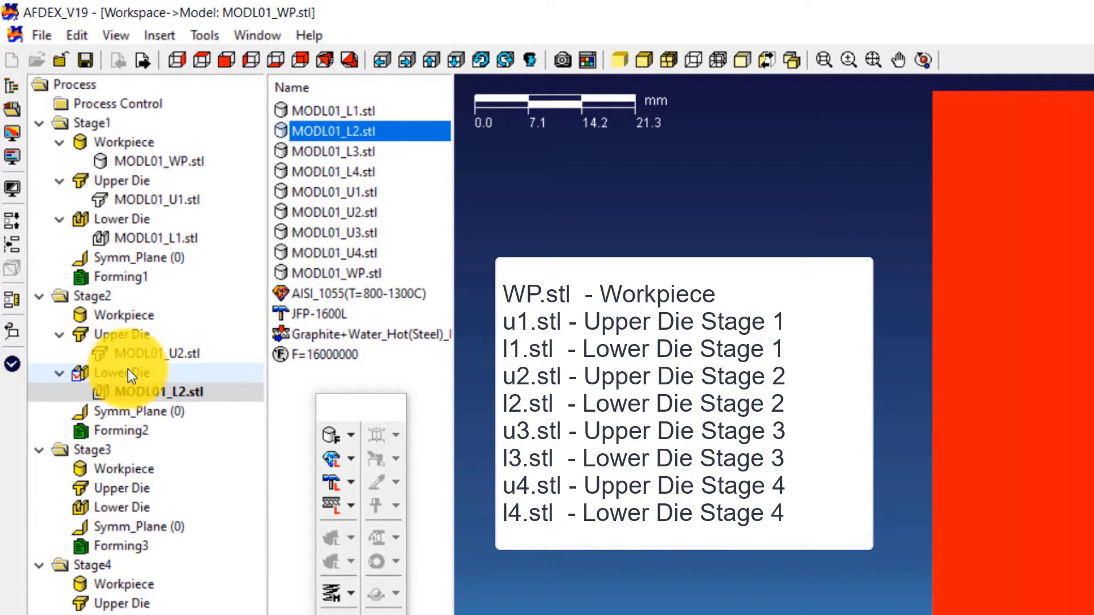
- Assign MODL01_U3.stl to the upper die and MODL01_L3.stl to the lower die of Stage3
left_click(399, 234)
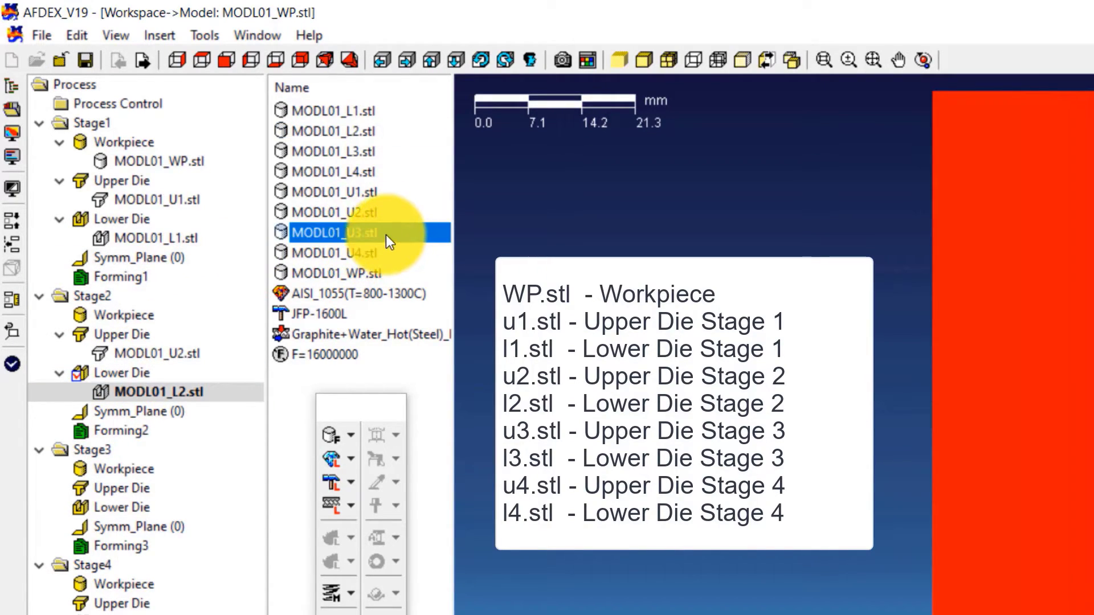
left_click_drag(385, 235, 109, 499)
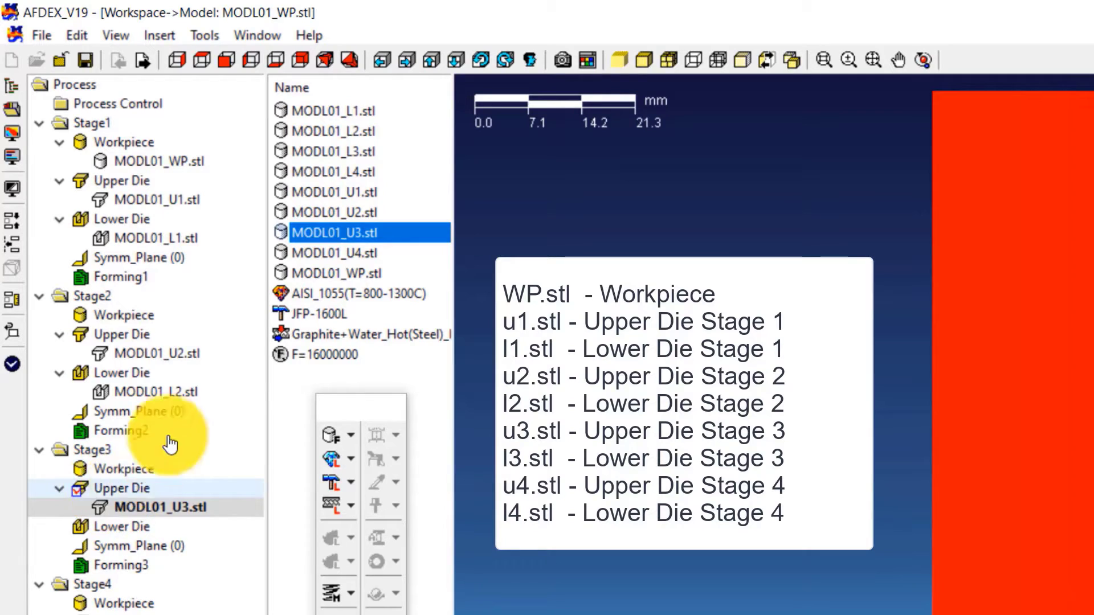
left_click(371, 151)
left_click_drag(392, 153, 117, 543)
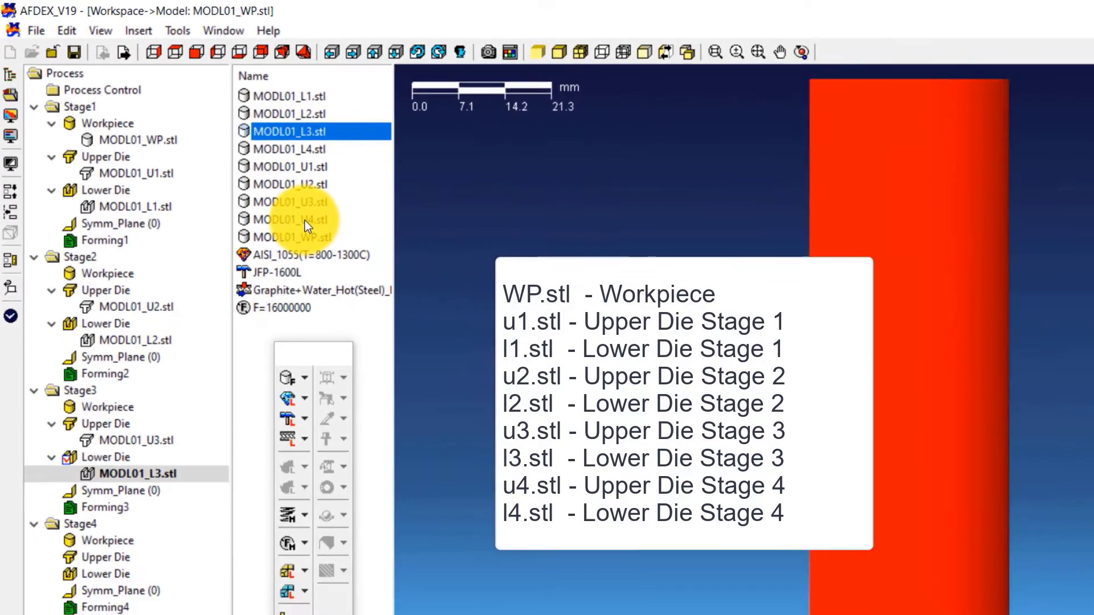
- Assign MODL01_U4.stl to the upper die and MODL01_L4.stl to the lower die of Stage4
left_click_drag(310, 224, 145, 551)
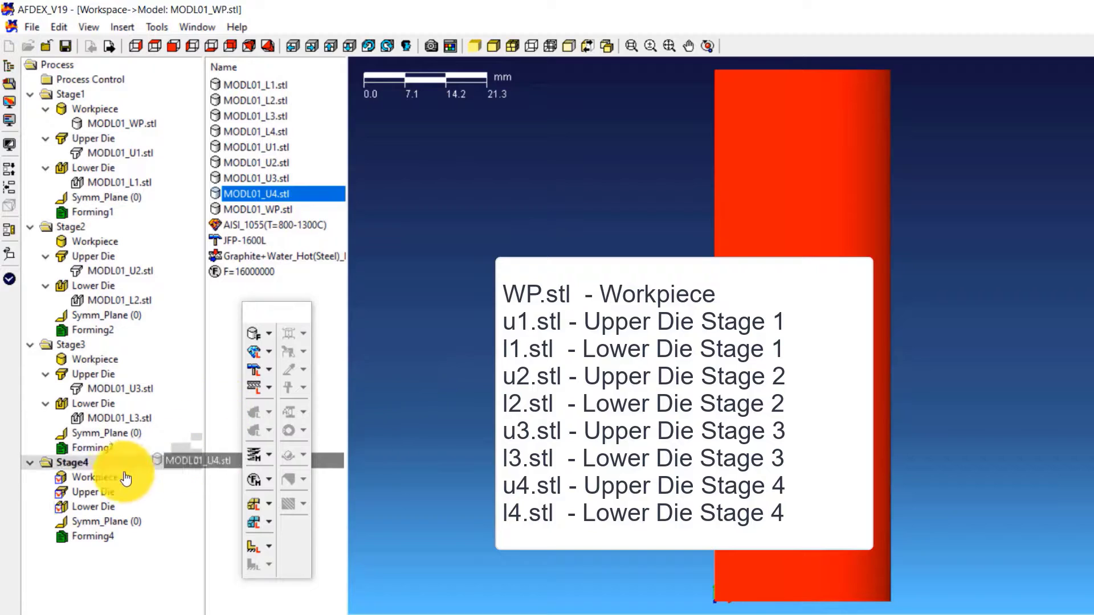
left_click_drag(126, 479, 90, 497)
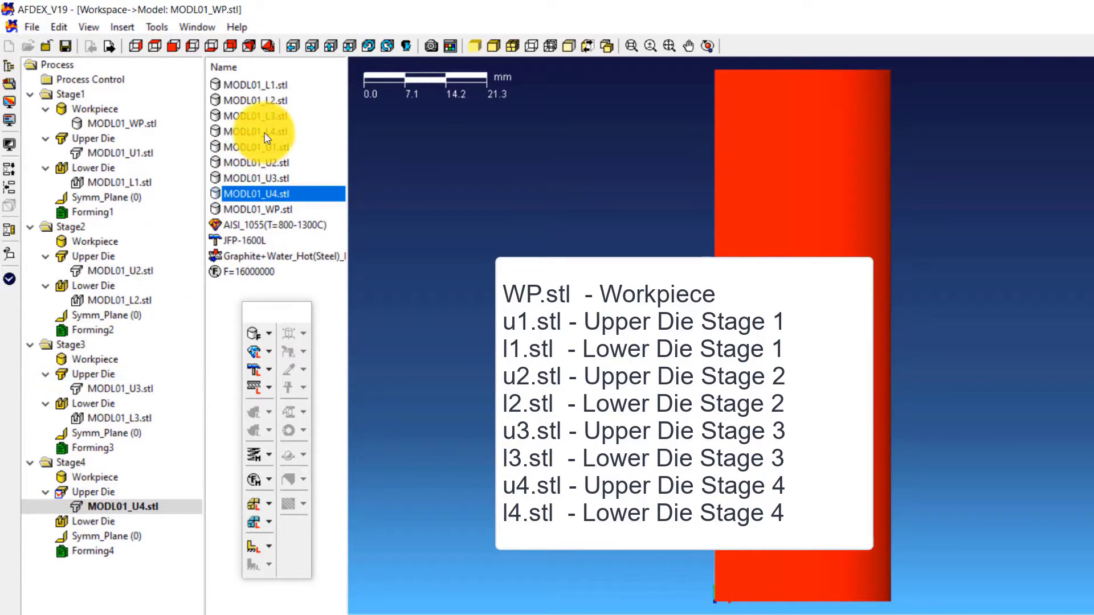
left_click_drag(265, 134, 97, 523)
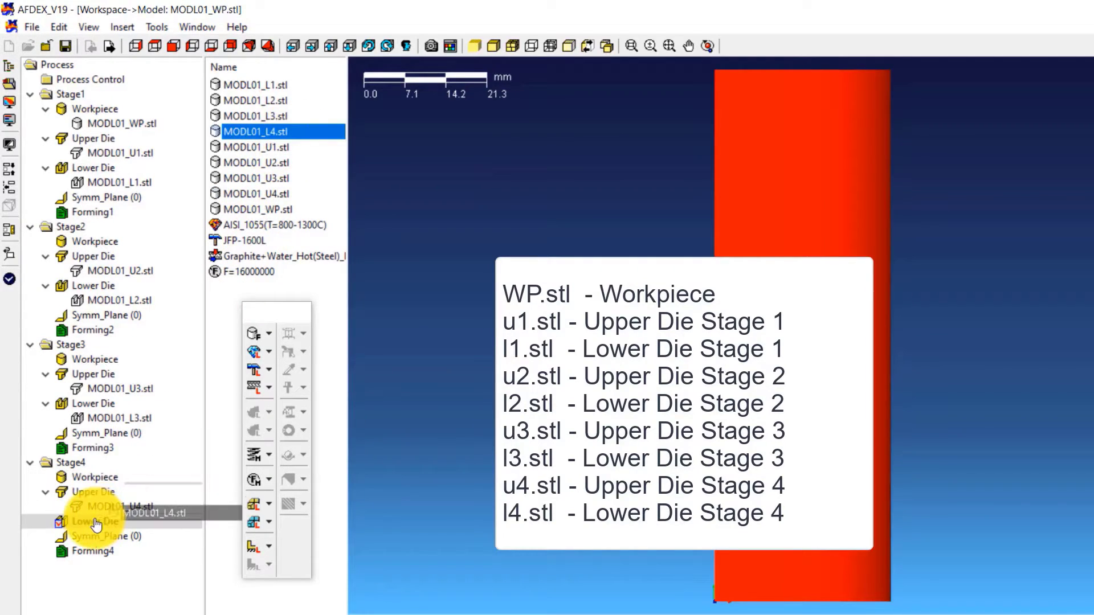
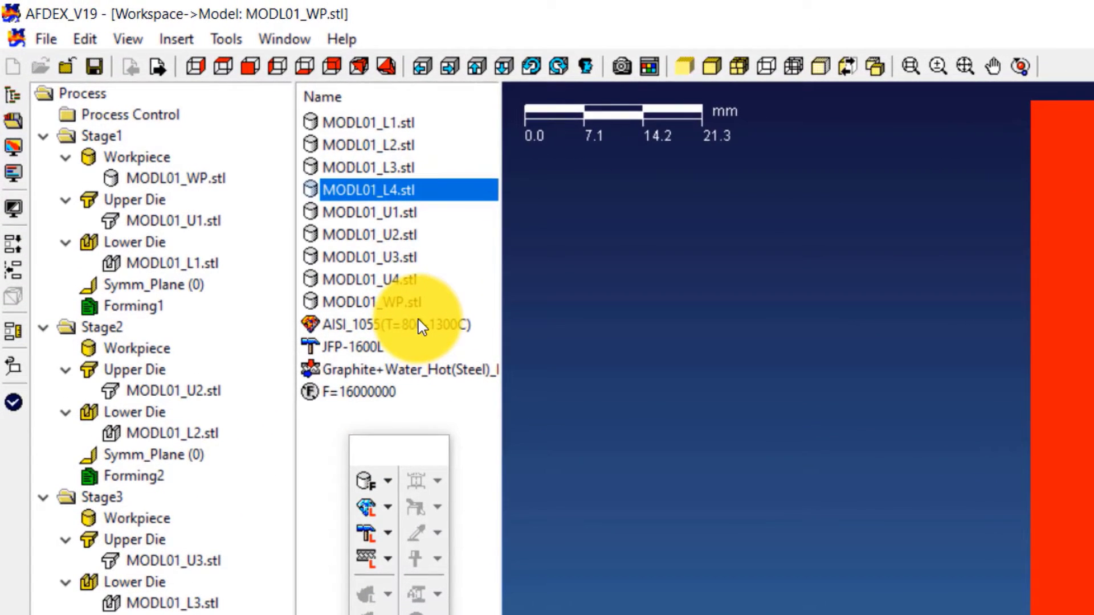
- Apply the AISI_1055(T=800-1300C) material to the workpieces of all stages at once
left_click(291, 226)
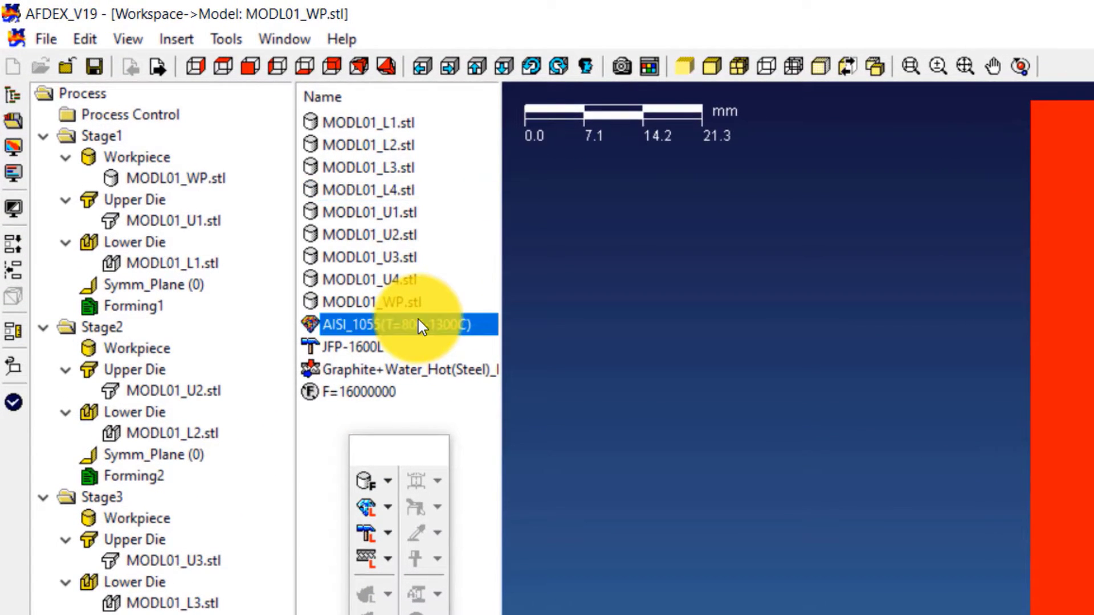
right_click(421, 327)
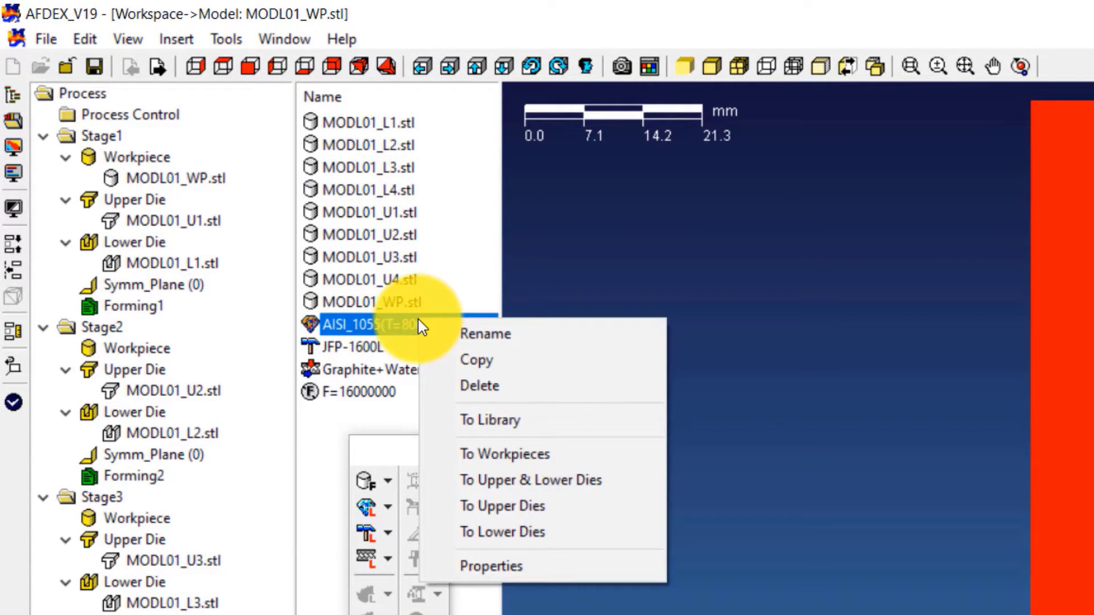
left_click(482, 456)
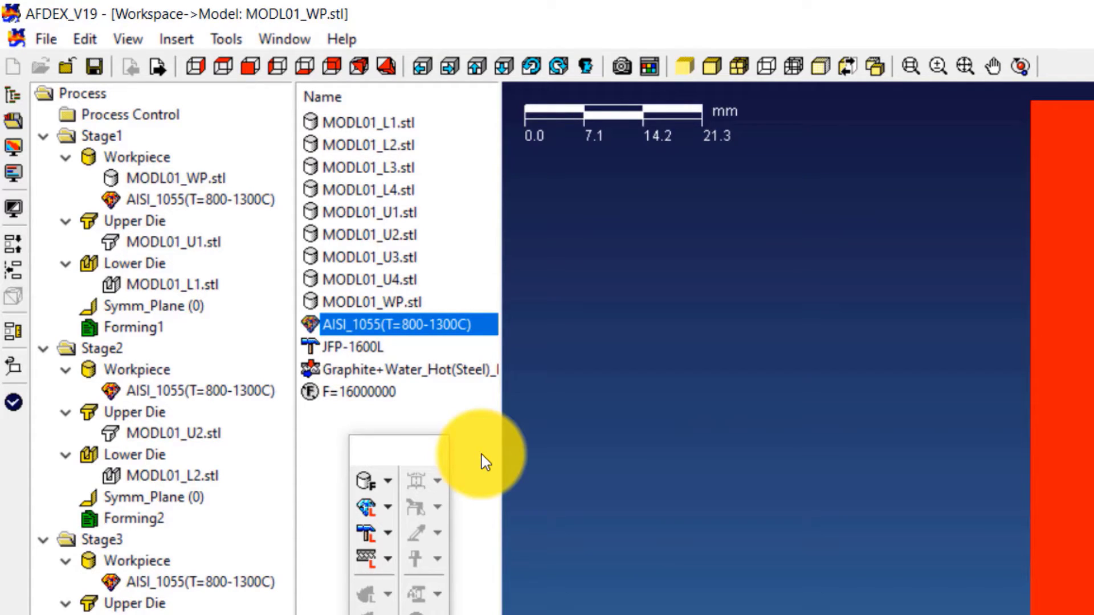
- Apply the JFP-1600L press to the upper dies of all stages at once
left_click(364, 349)
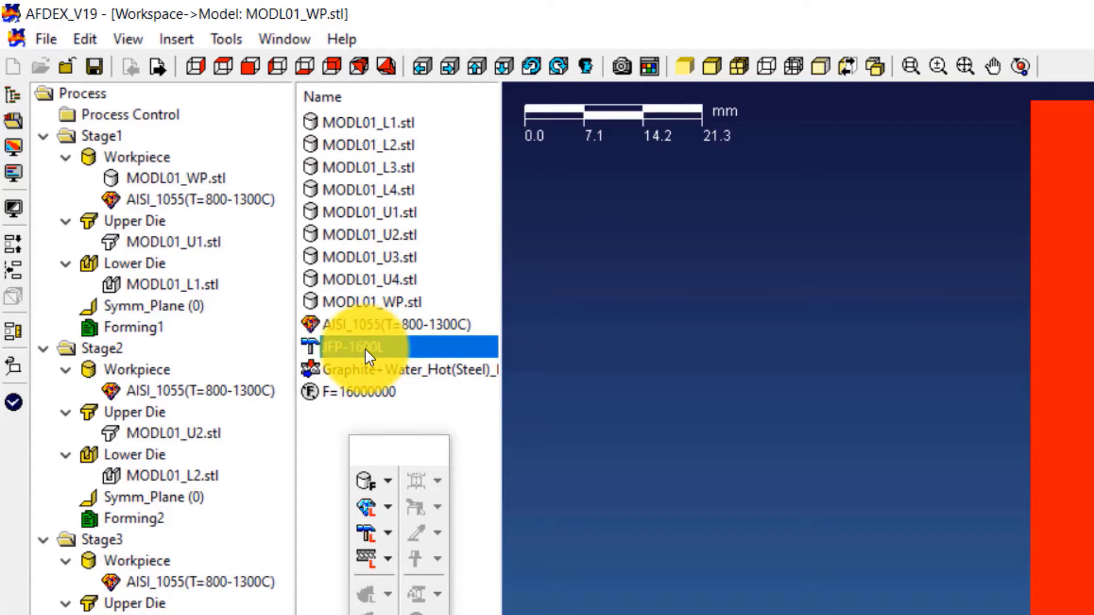
right_click(364, 350)
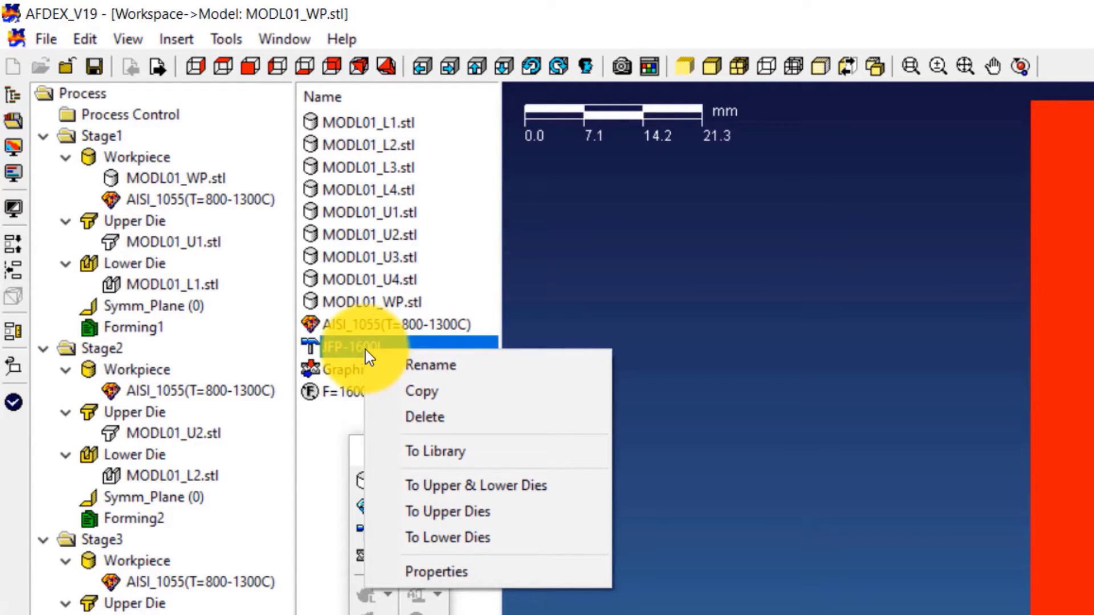
left_click(424, 511)
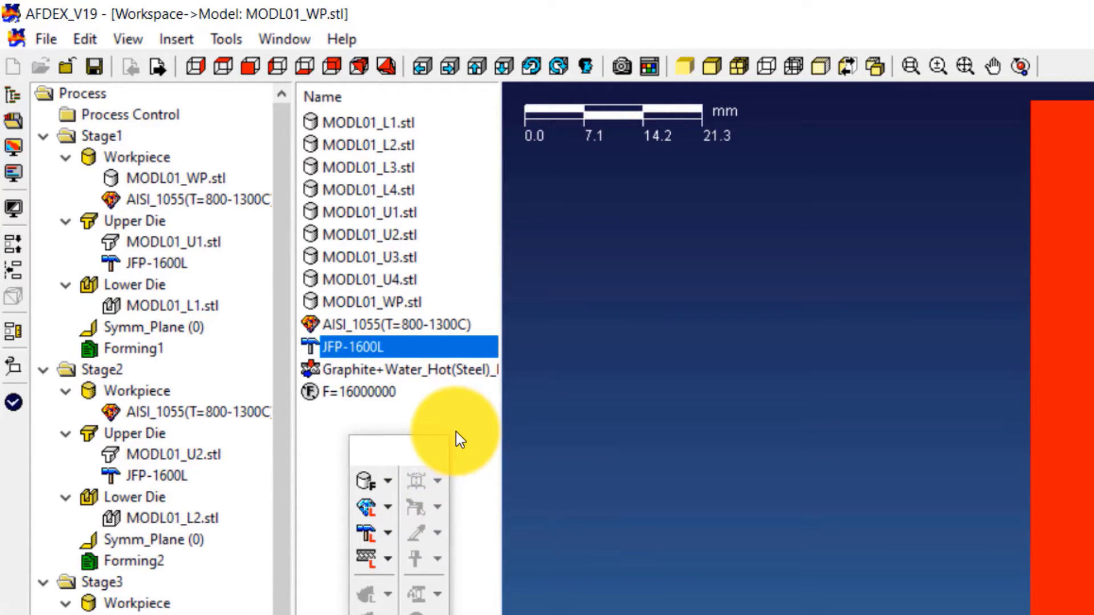
- Apply the Graphite+Water_Hot(Steel) friction condition to the upper and lower dies of all stages
left_click(391, 375)
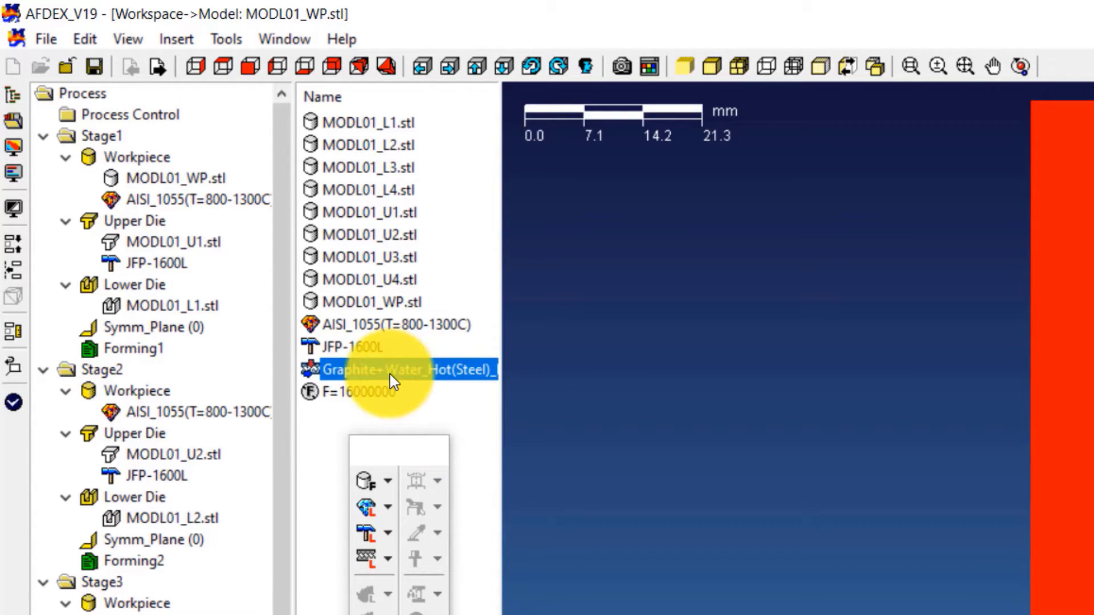
right_click(390, 374)
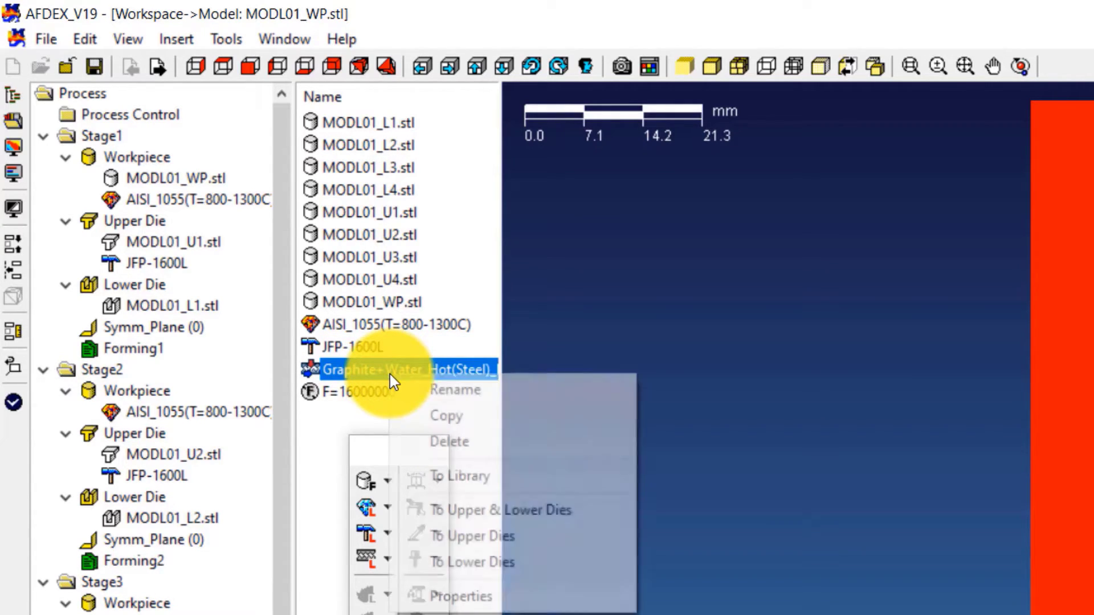
left_click(442, 511)
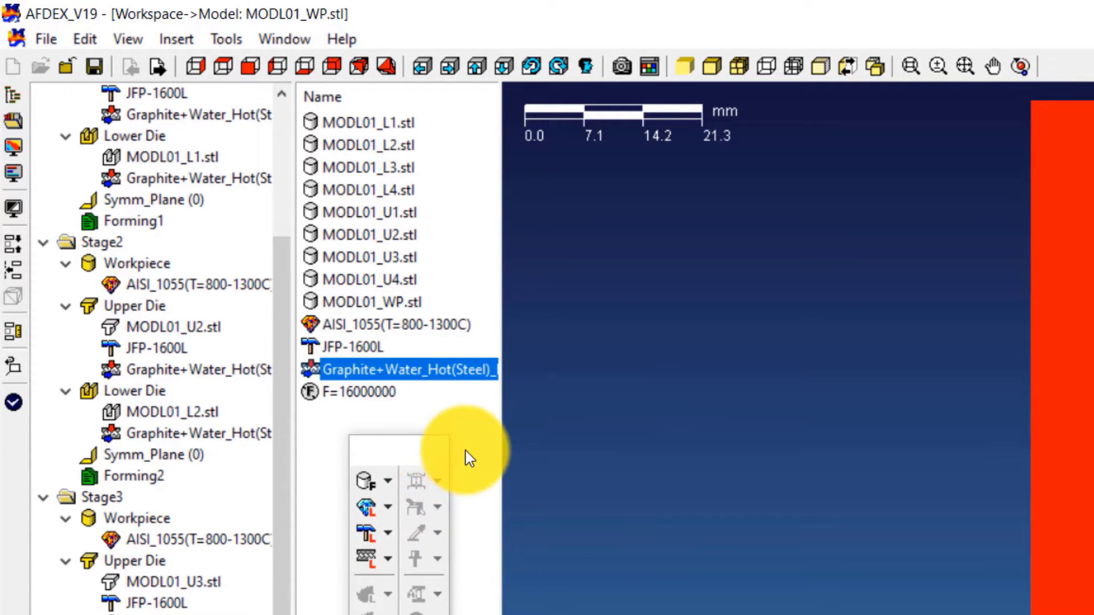
- Apply the F=16000000 force limit to the upper dies of all stages at once
left_click(383, 394)
right_click(383, 399)
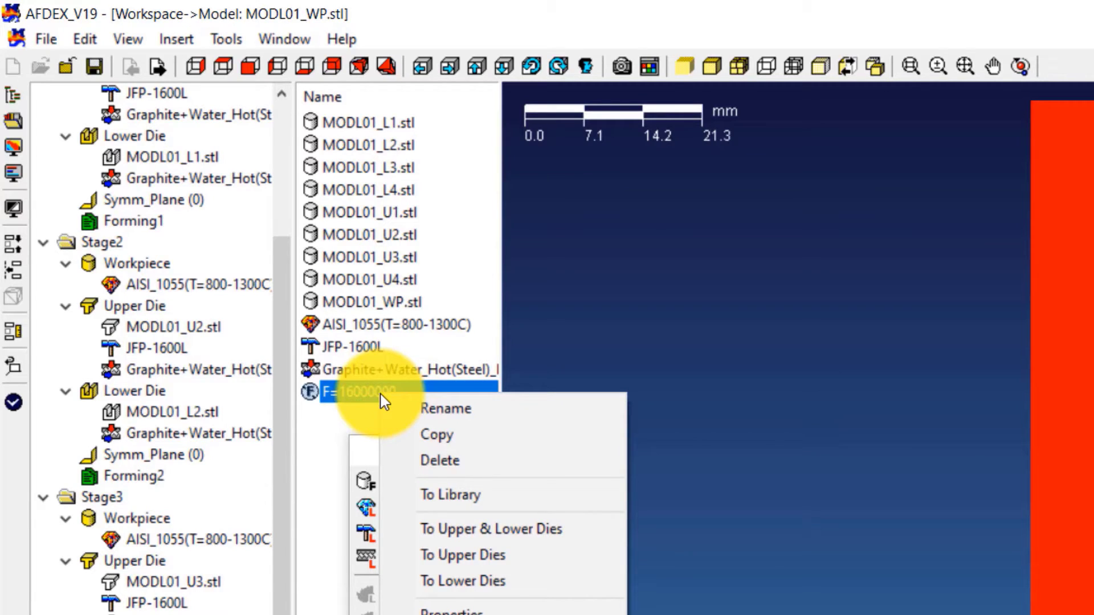
left_click(516, 564)
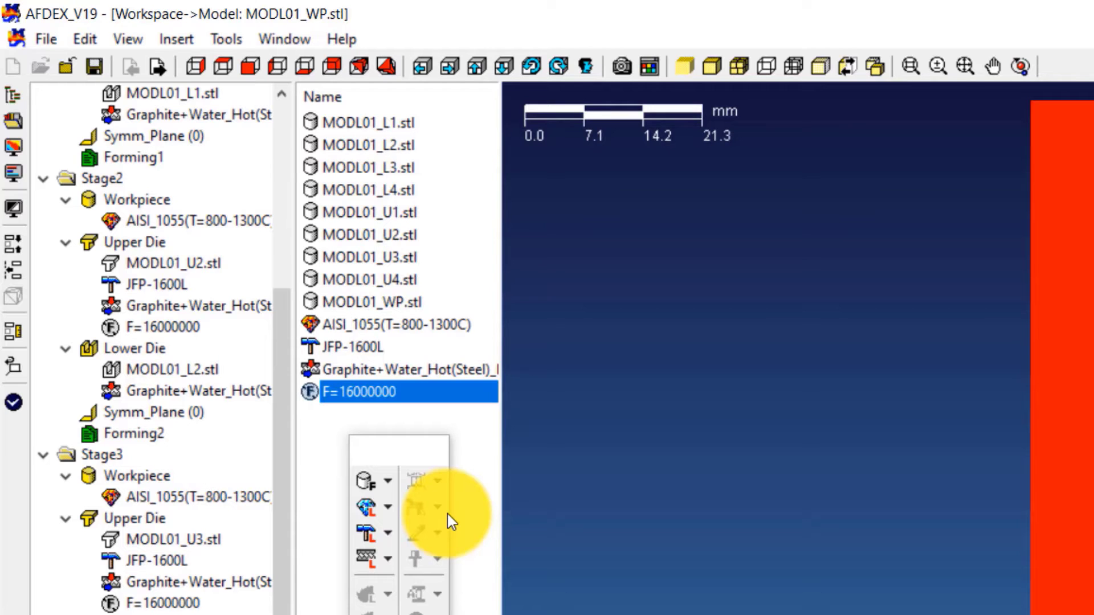
- Position the Stage1 workpiece and dies automatically along +Y with the Positioner, without initializing all stages, and accept the positioning
scroll(268, 342, "up", 4)
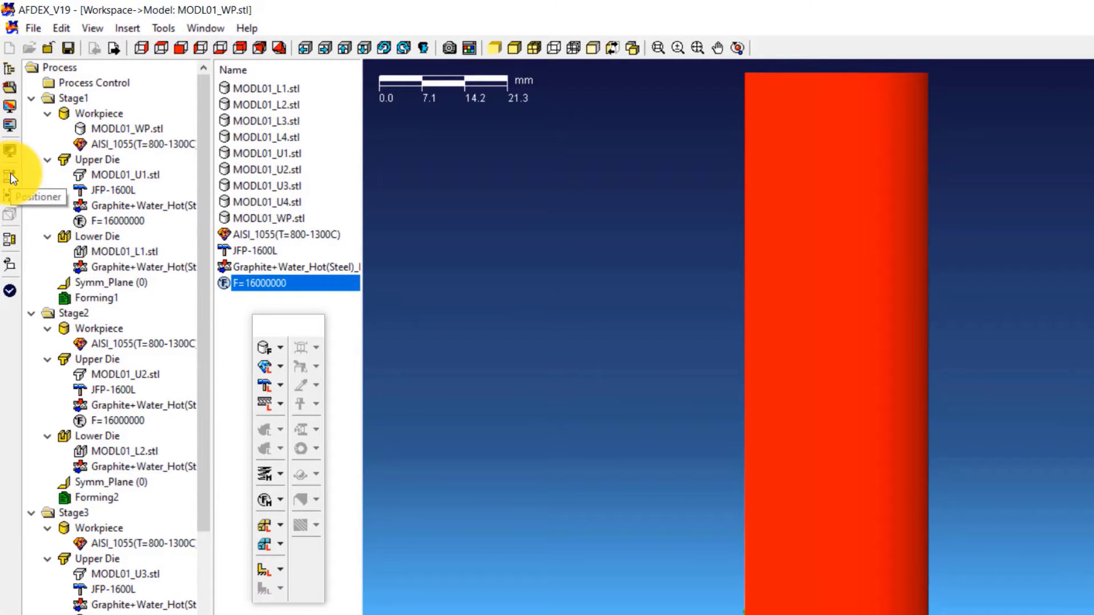
left_click(80, 105)
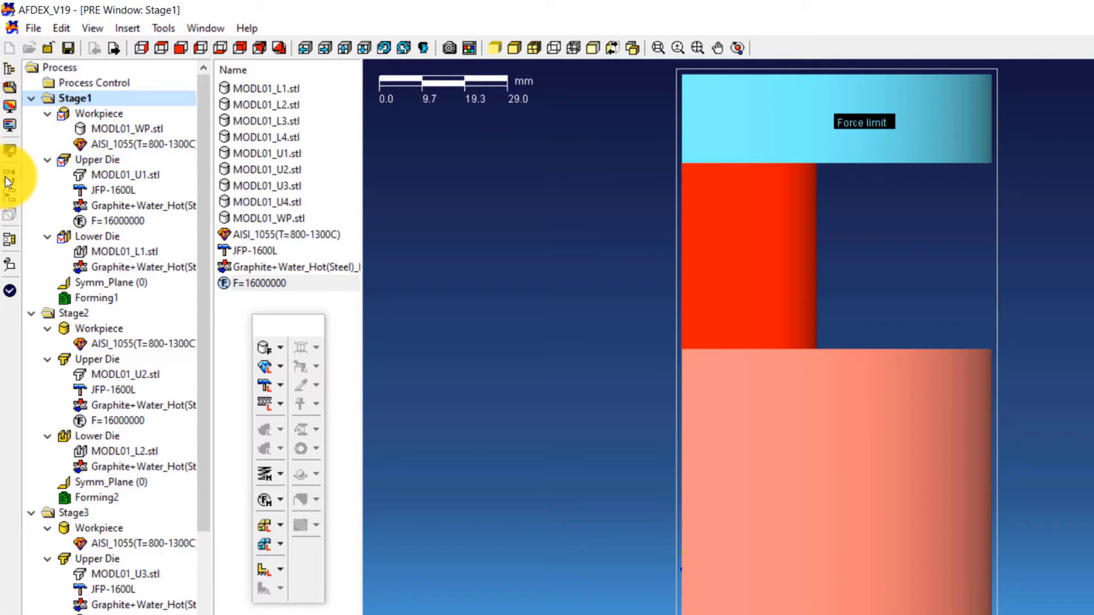
left_click(8, 182)
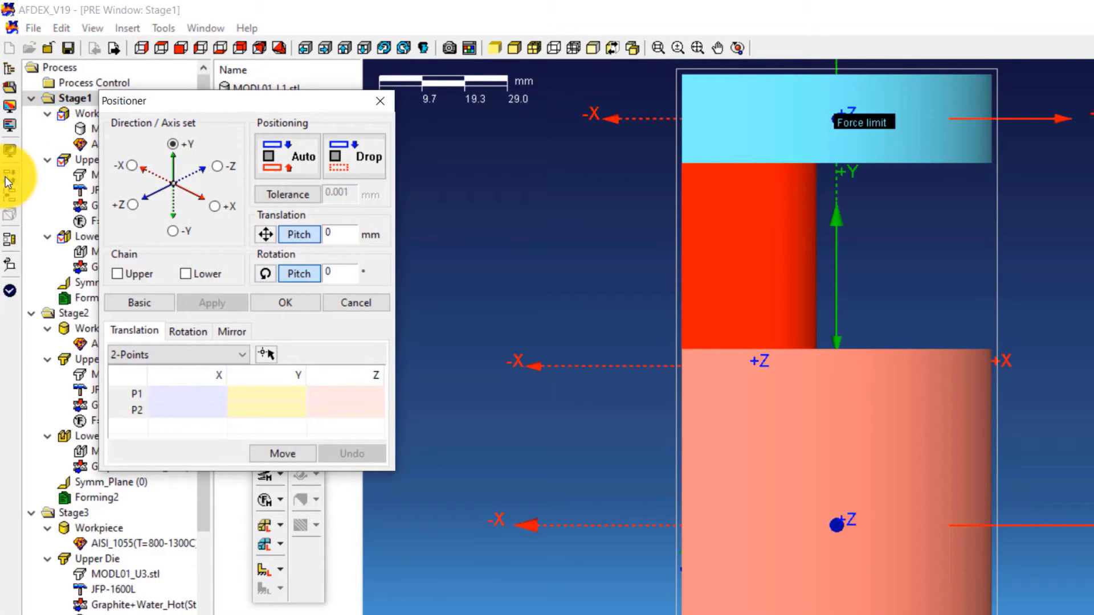
left_click(285, 167)
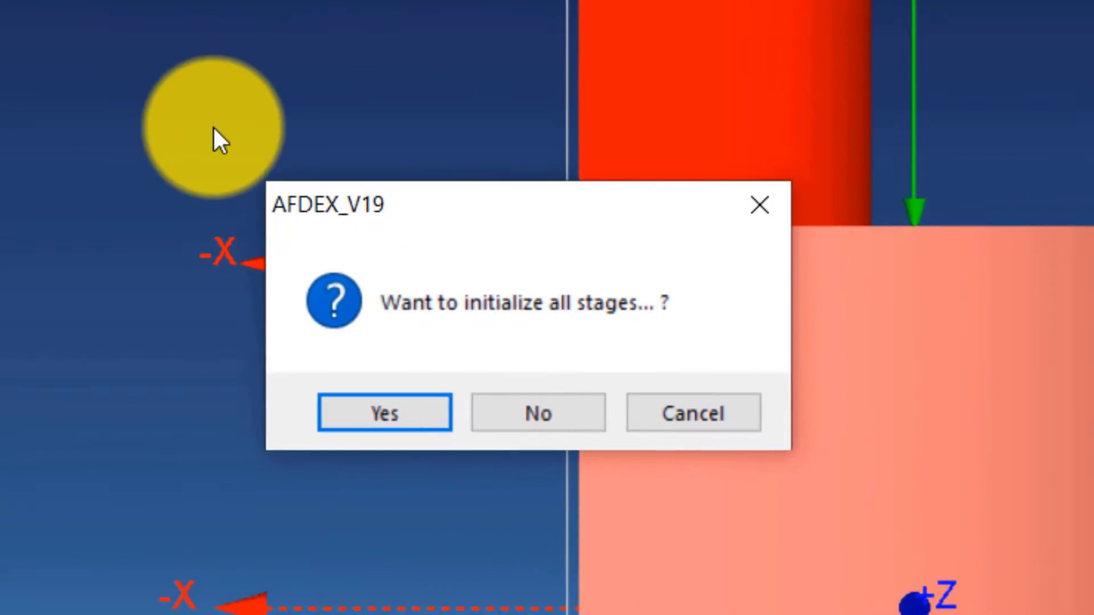
left_click(534, 428)
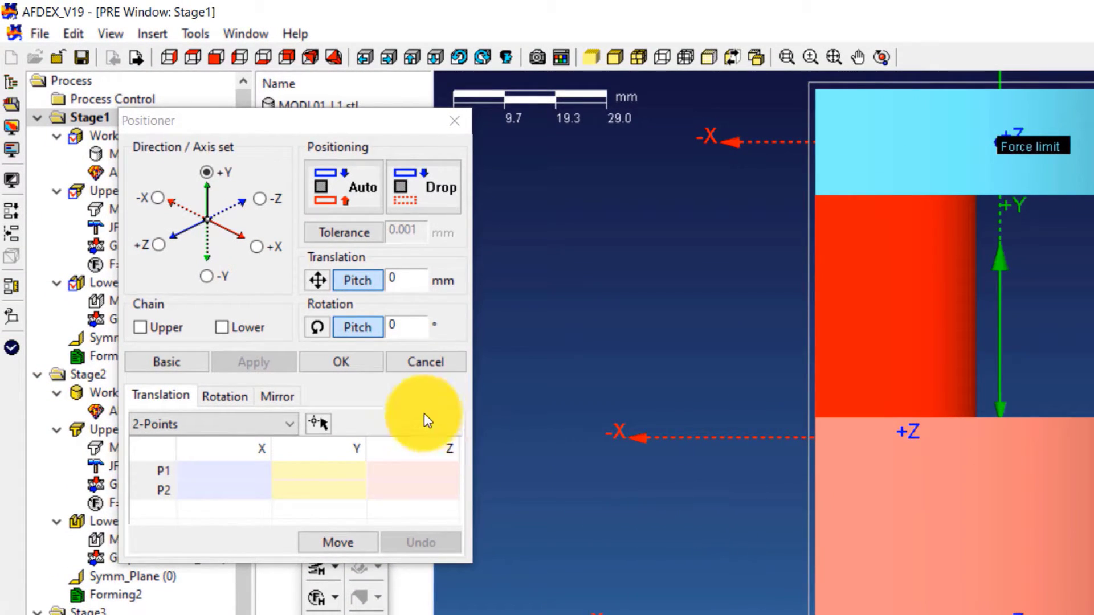
left_click(354, 366)
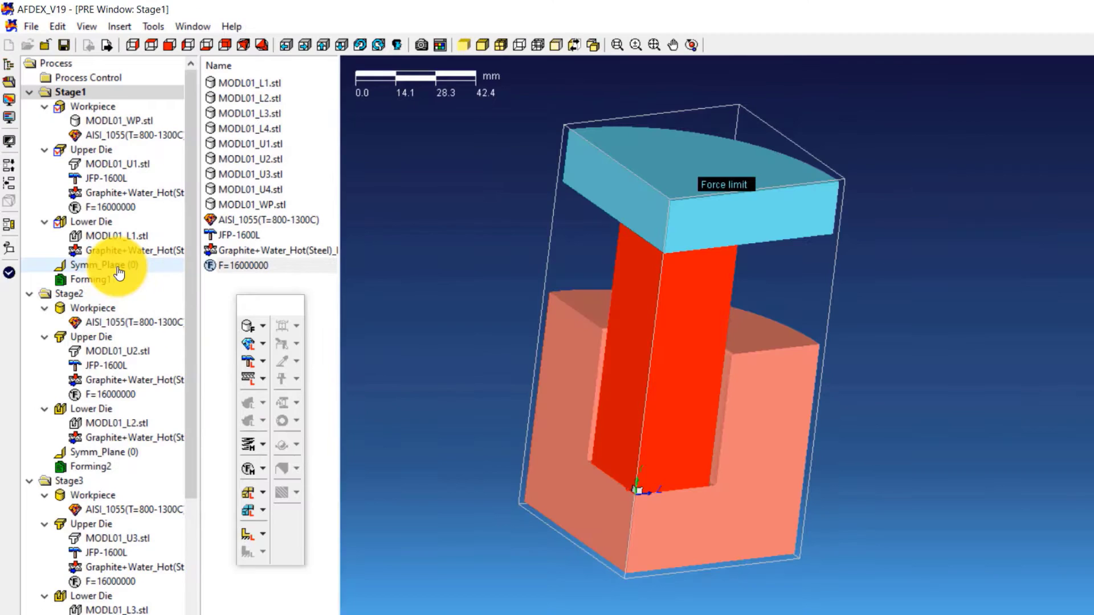
- Define two symmetry planes for Stage1 by adding the workpiece's two flat vertical side faces, and accept them
double_click(147, 342)
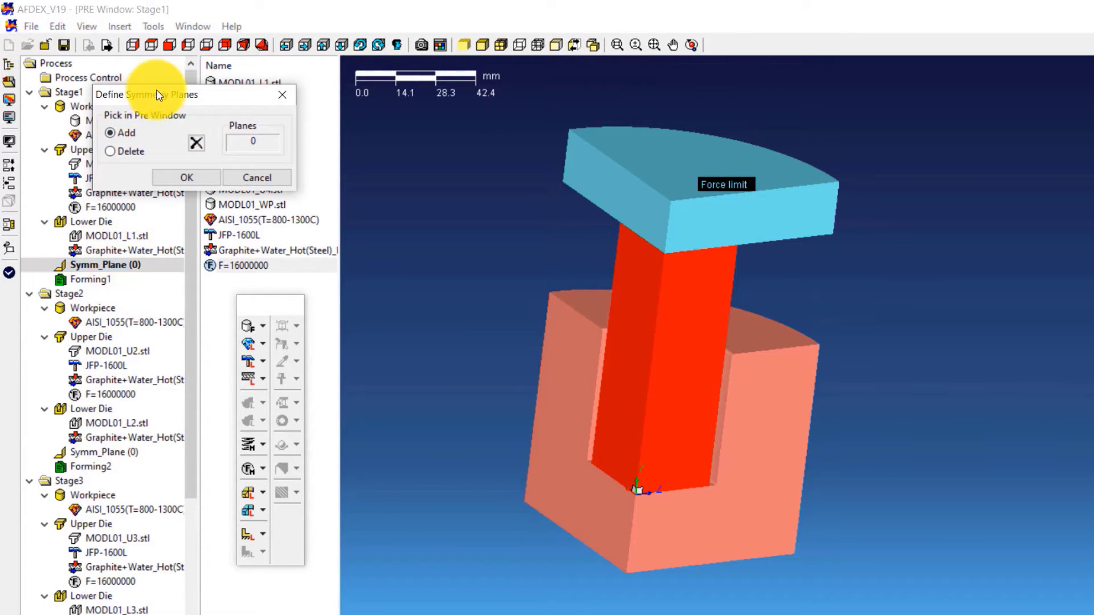
left_click_drag(160, 94, 270, 147)
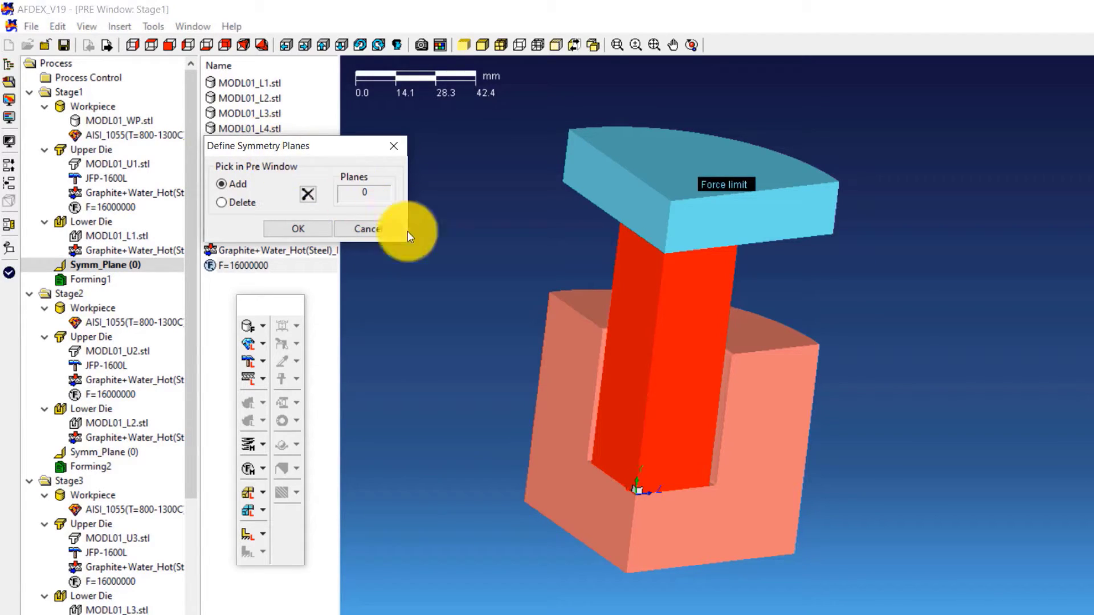
left_click(633, 339)
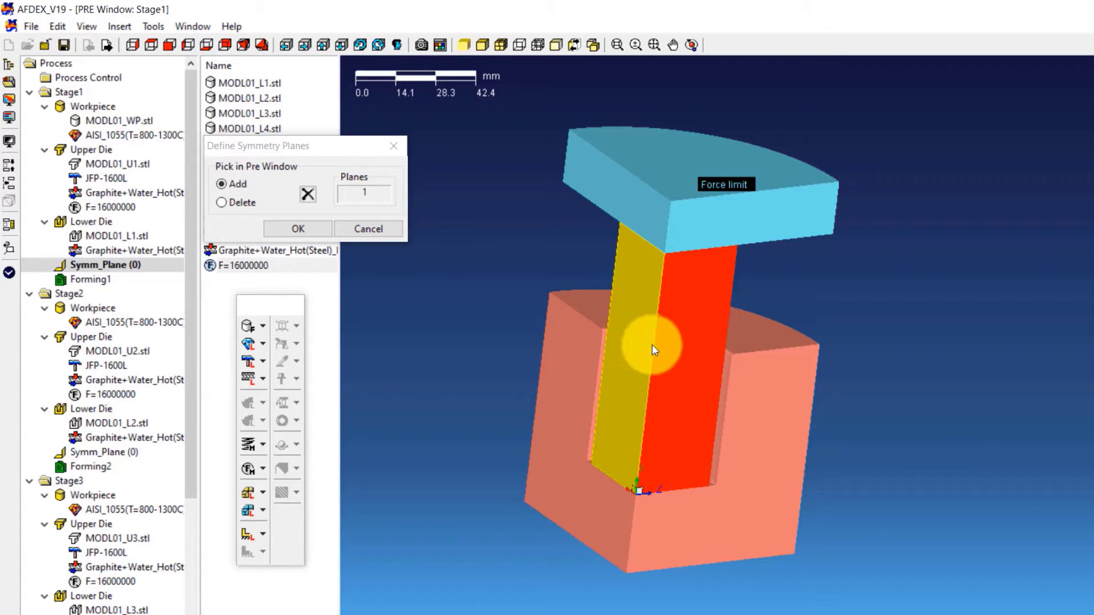
left_click(688, 340)
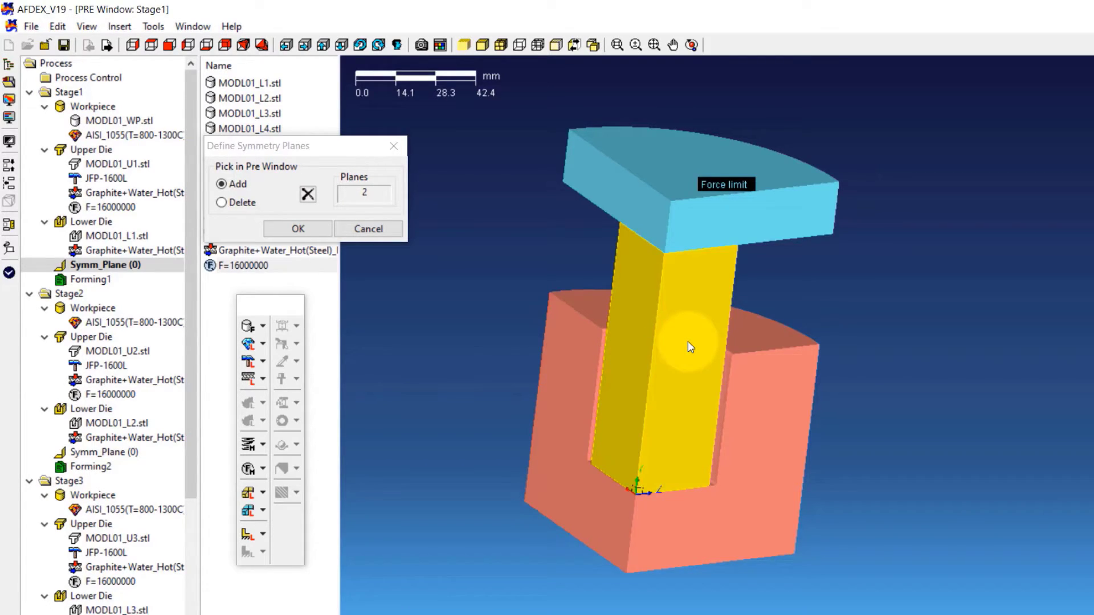
left_click(673, 44)
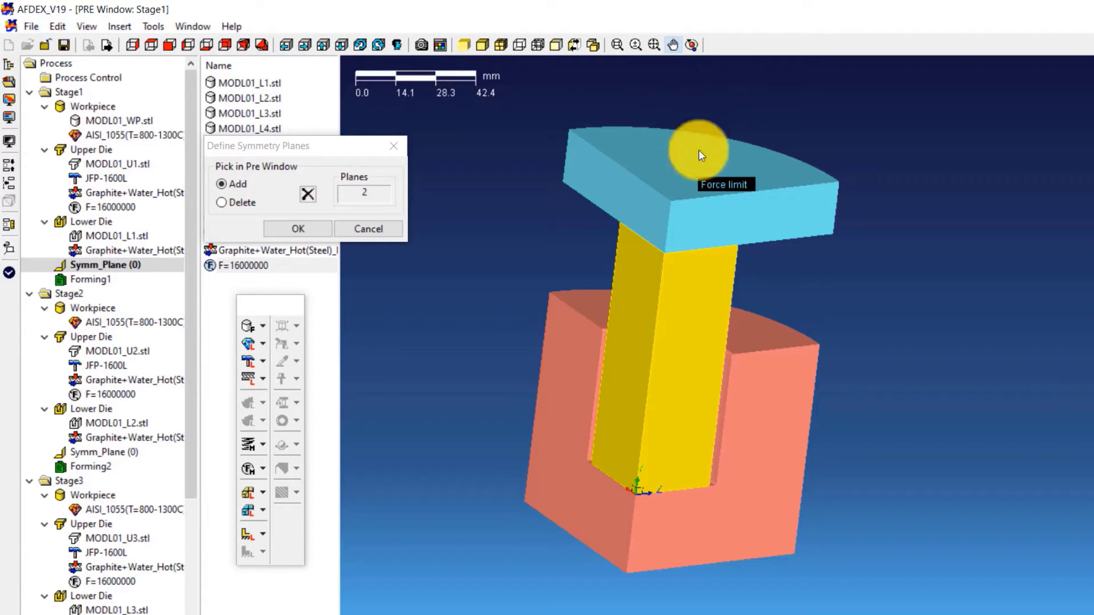
left_click_drag(745, 361, 693, 340)
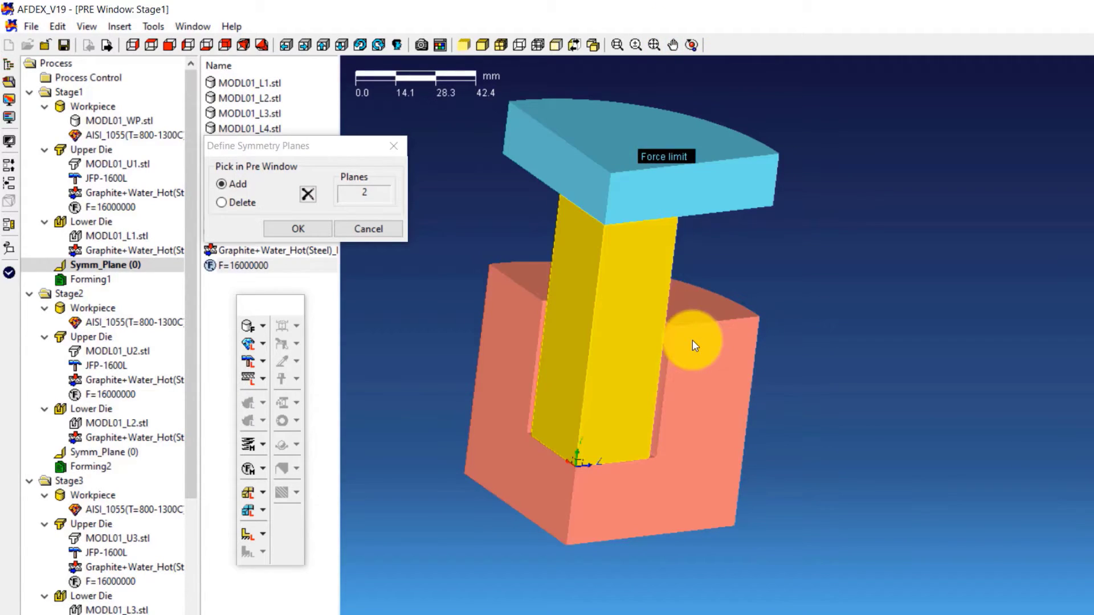
left_click(311, 228)
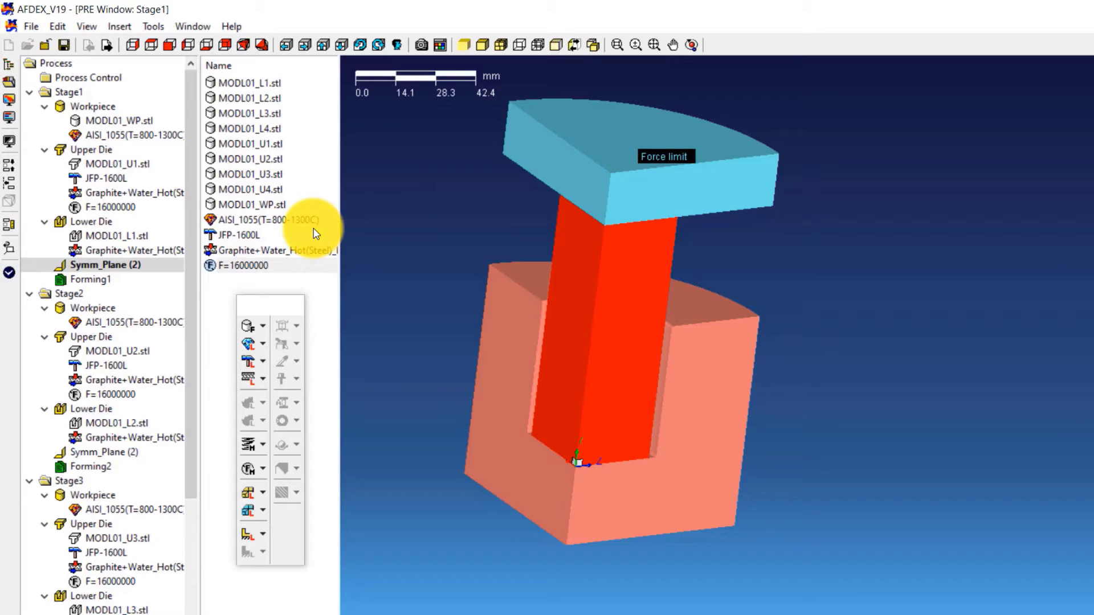
- Set the Forming1 stroke control to stop at a Y-direction distance of 80.0 mm
double_click(129, 283)
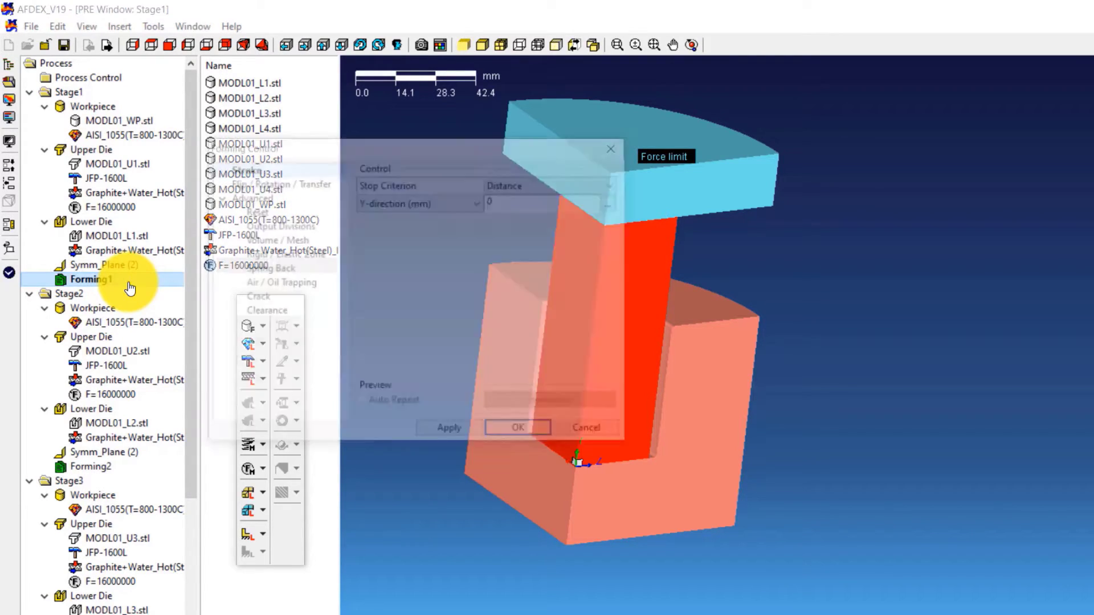
left_click_drag(418, 153, 296, 116)
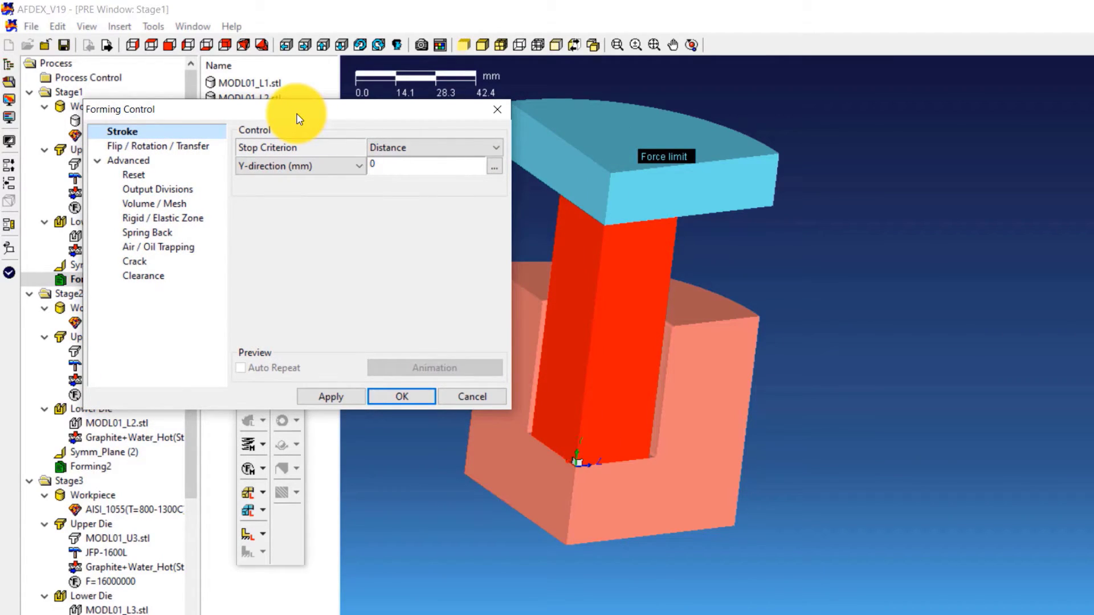
double_click(414, 165)
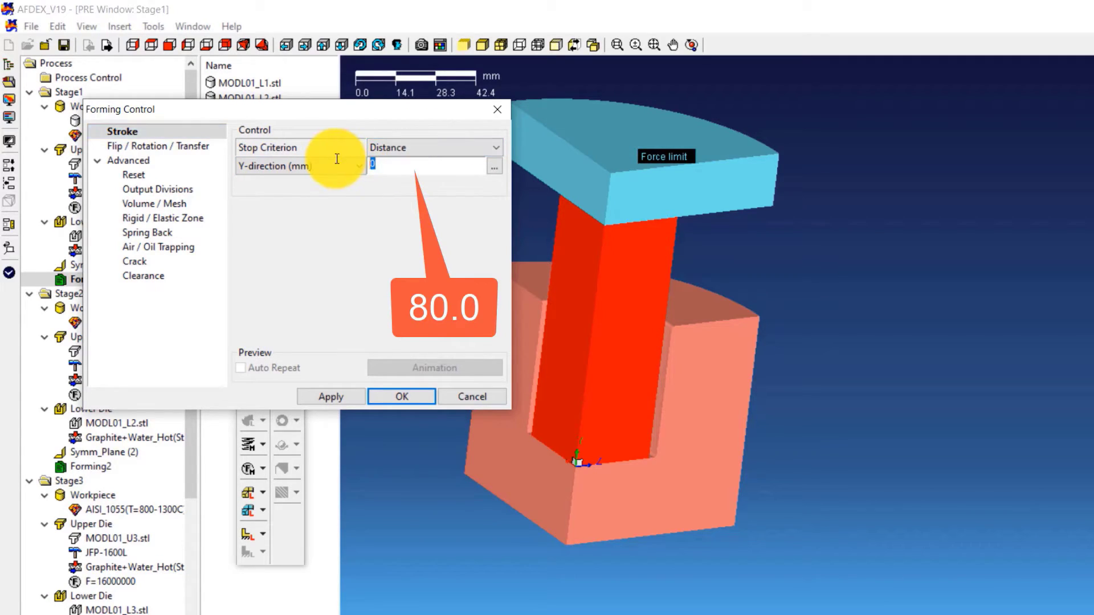
type("80.")
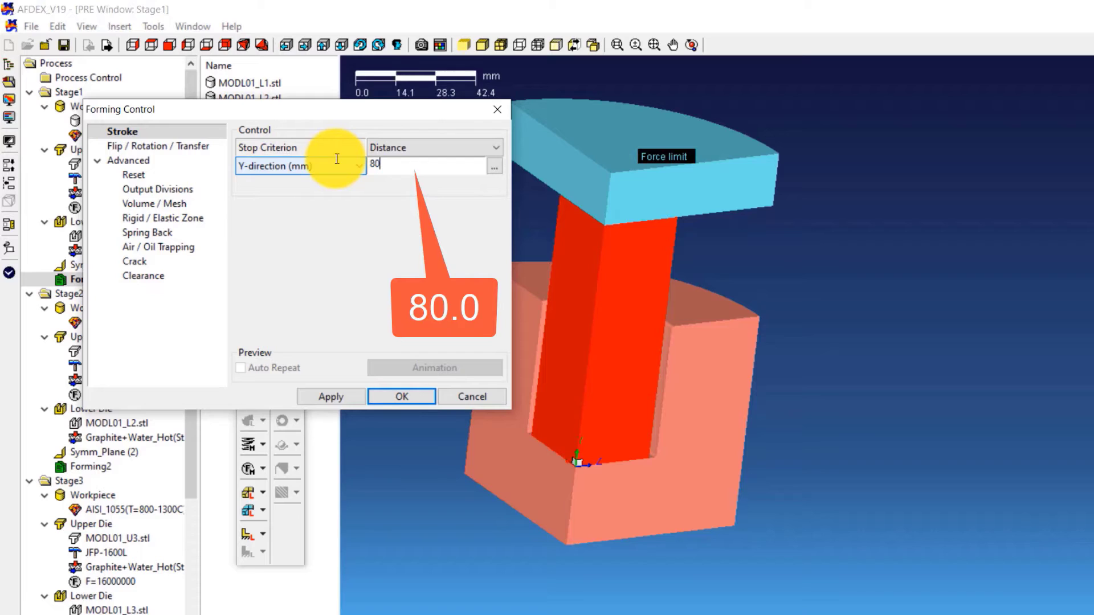
type("0")
- Define the Stage1 stroke control nodes from the upper die's bottom inner corner to the lower die's cavity floor corner on the axis
left_click(494, 169)
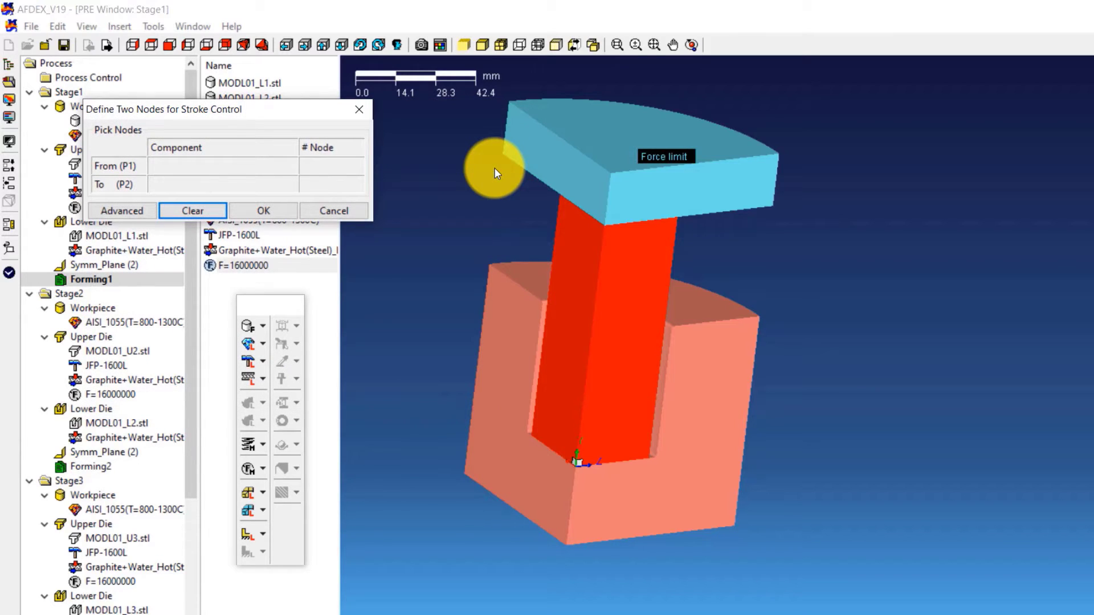
left_click(606, 225)
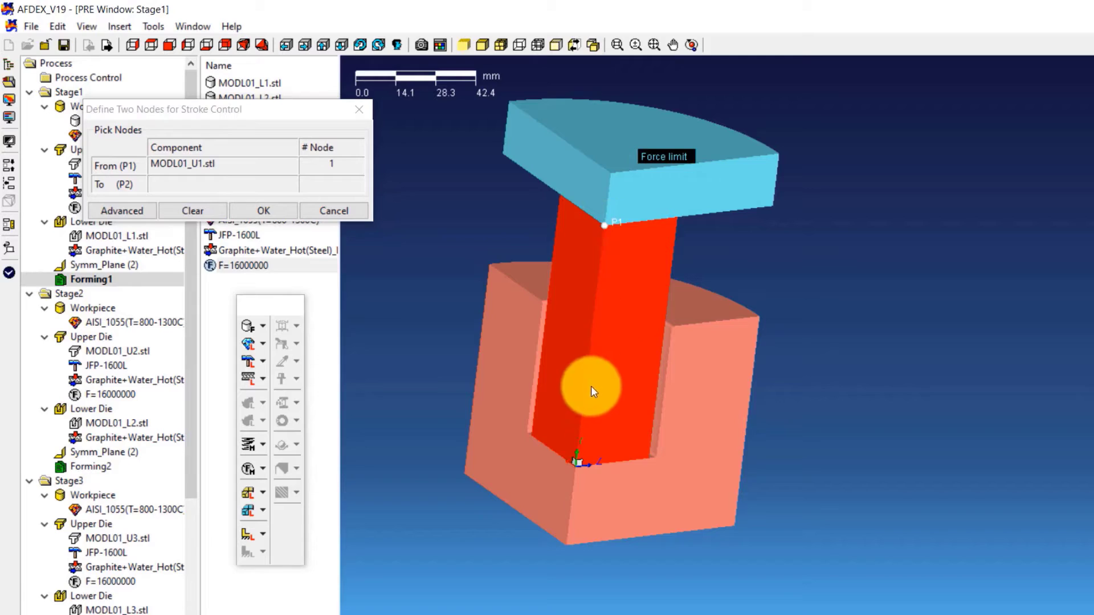
left_click(575, 467)
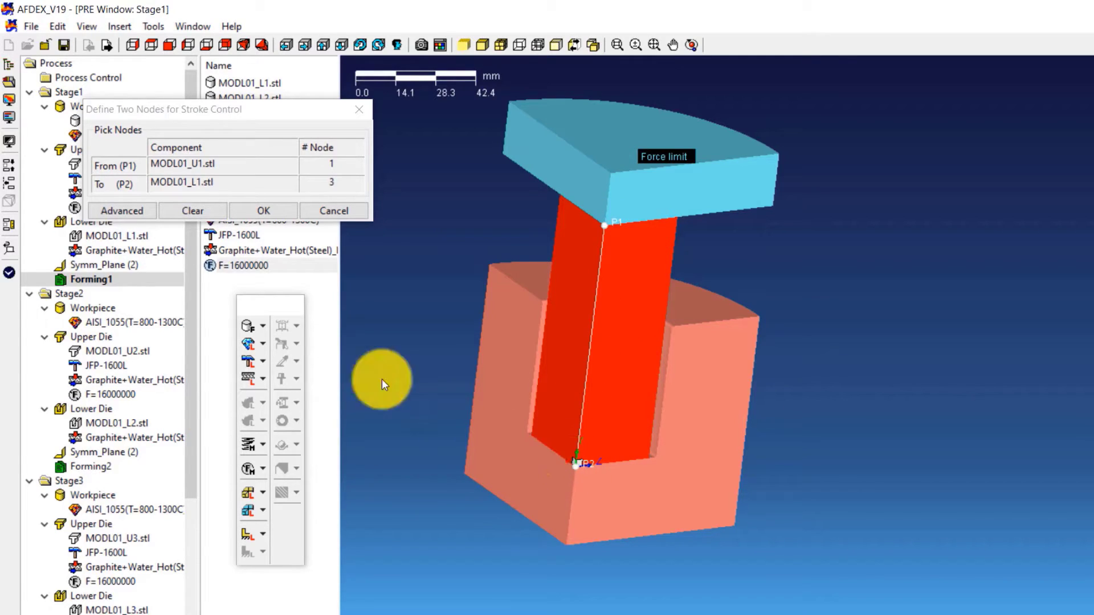
left_click(266, 211)
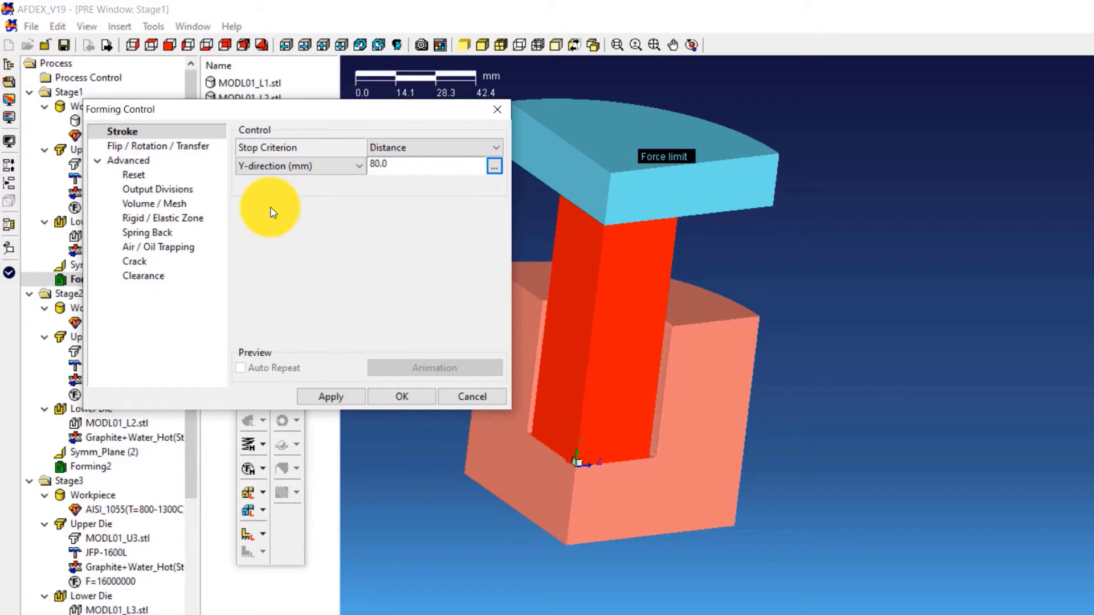
- Set the workpiece temperature reset of Forming1 to 1100 °C and accept the forming control settings
left_click(143, 175)
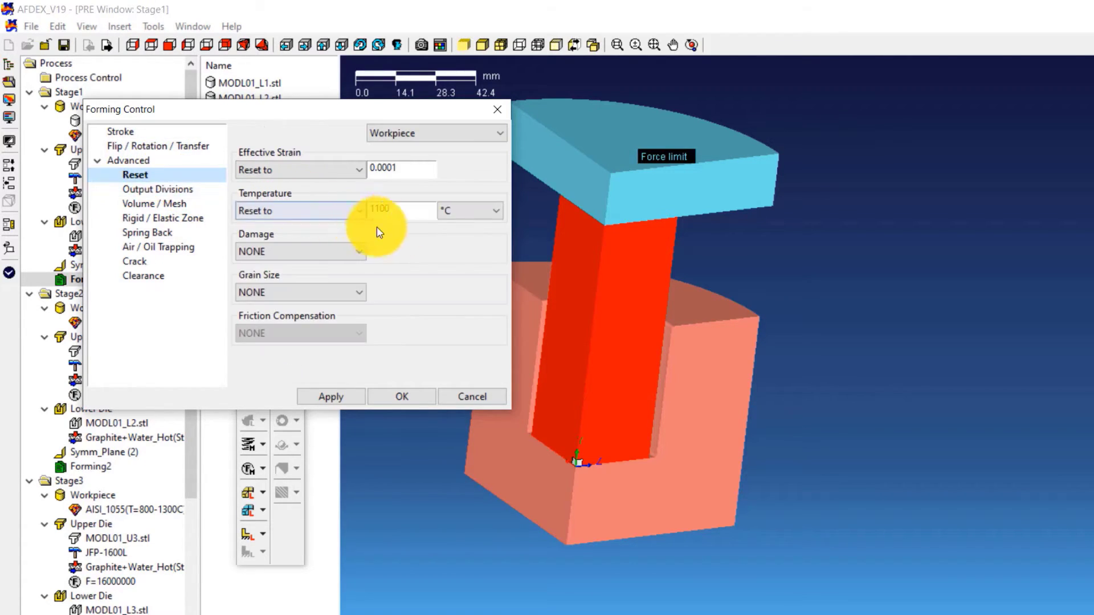
double_click(417, 213)
type("11")
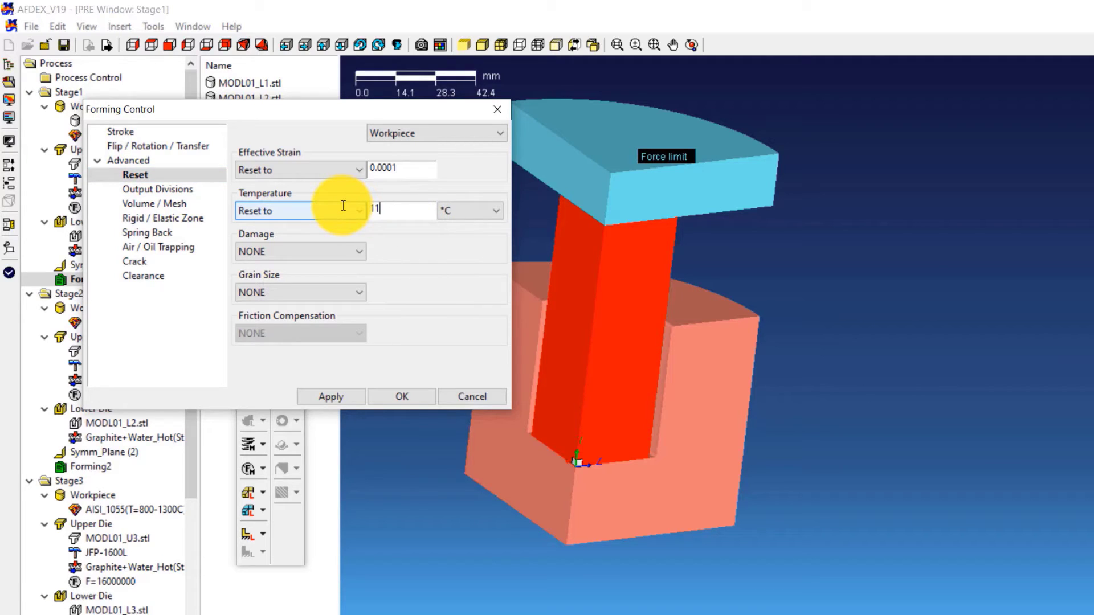
type("00")
left_click(396, 396)
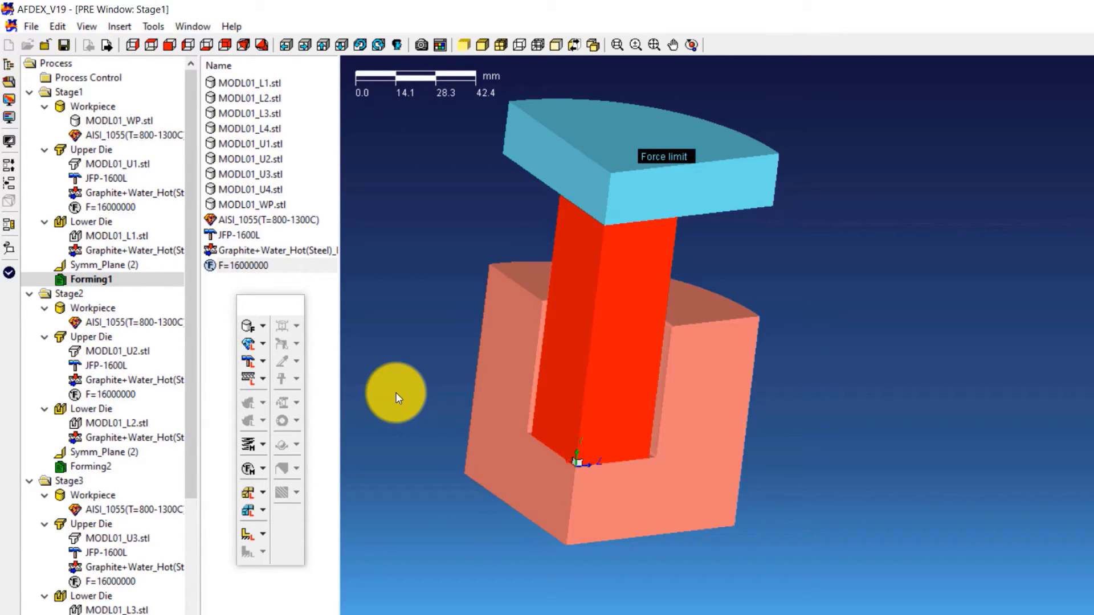
- Set the Forming2 stroke control to stop at a Y-direction distance of 73.5 mm
double_click(126, 473)
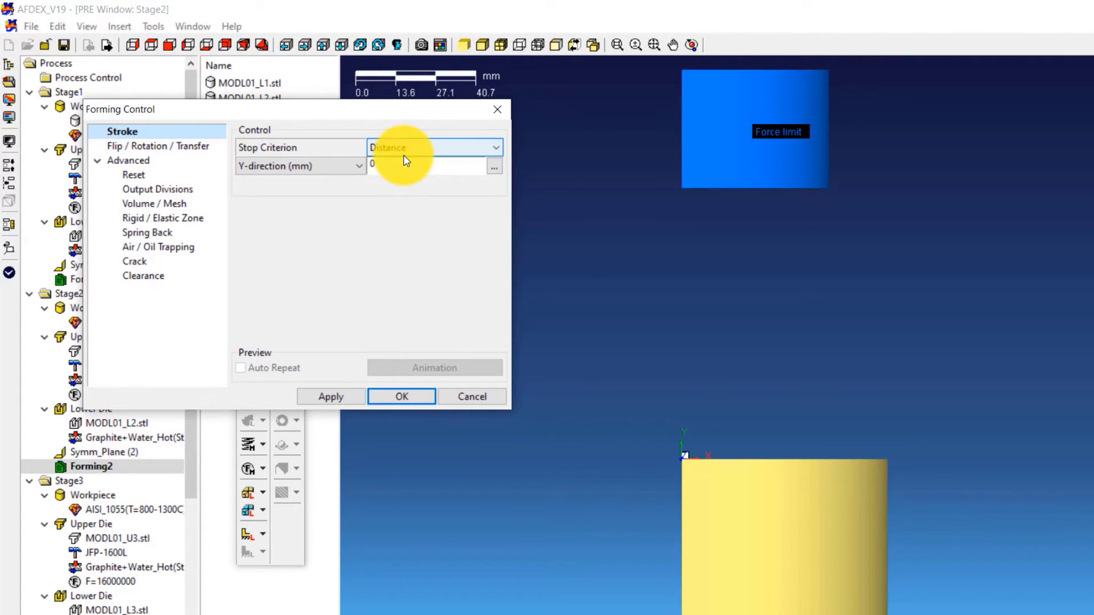
double_click(366, 167)
type("73.5")
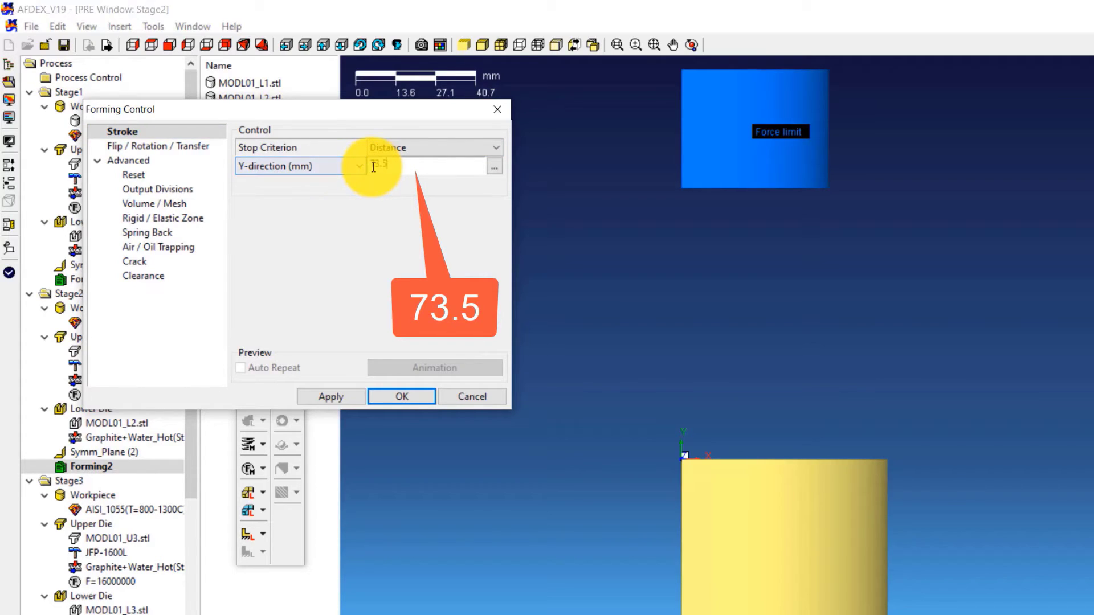
- Define the Stage2 stroke nodes from MODL01_U2's recess on the axis to MODL01_L2's cavity floor on the axis, and accept the forming control
left_click(494, 167)
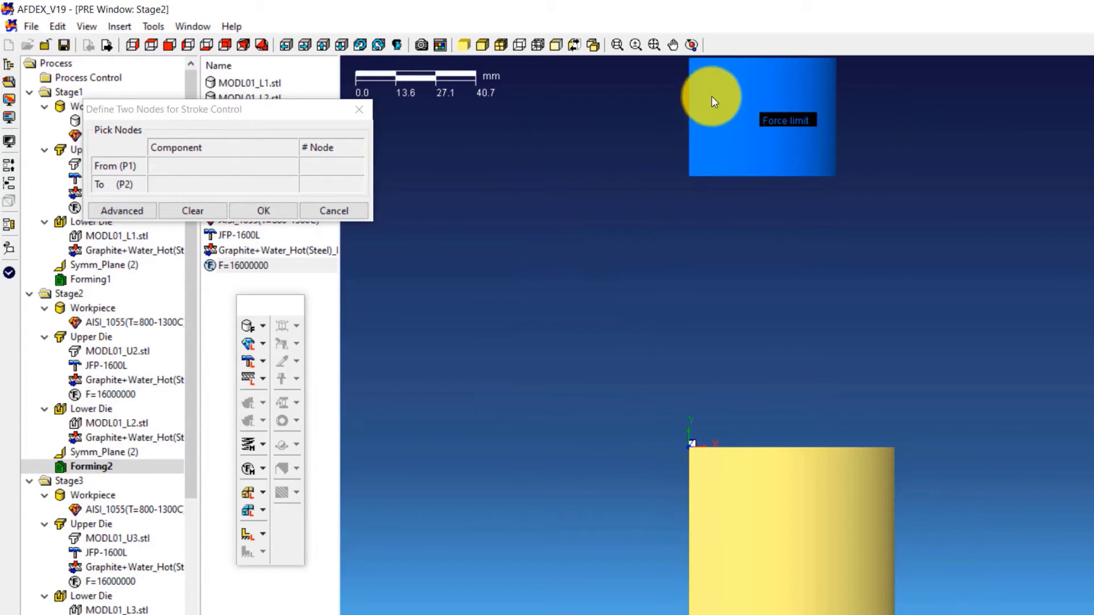
mouse_move(682, 64)
middle_mouse_down()
mouse_move(732, 395)
mouse_move(767, 422)
mouse_move(749, 335)
middle_mouse_up()
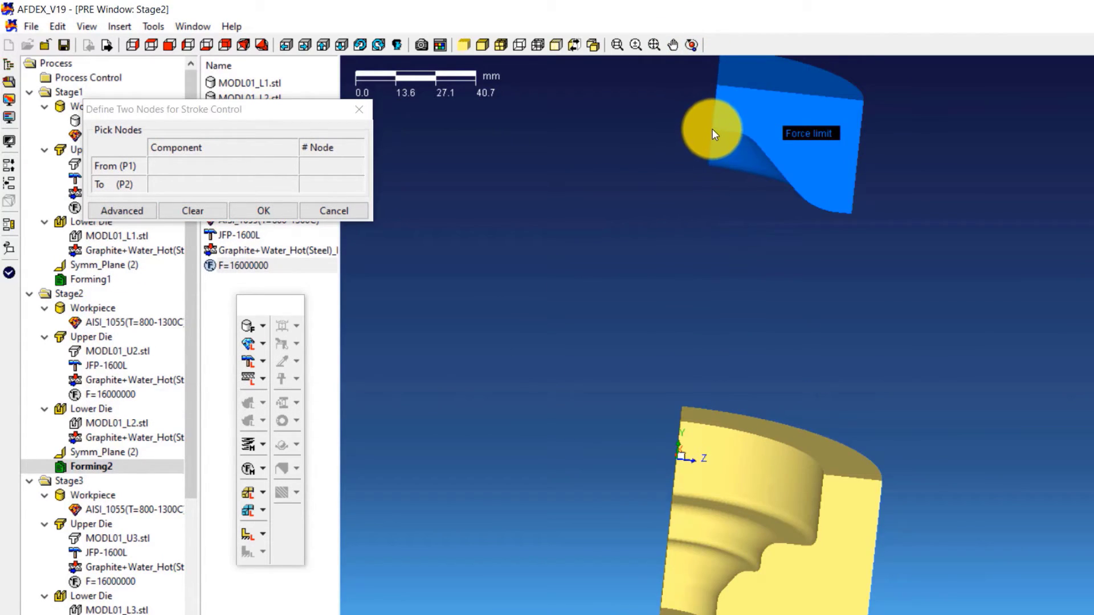
left_click(713, 131)
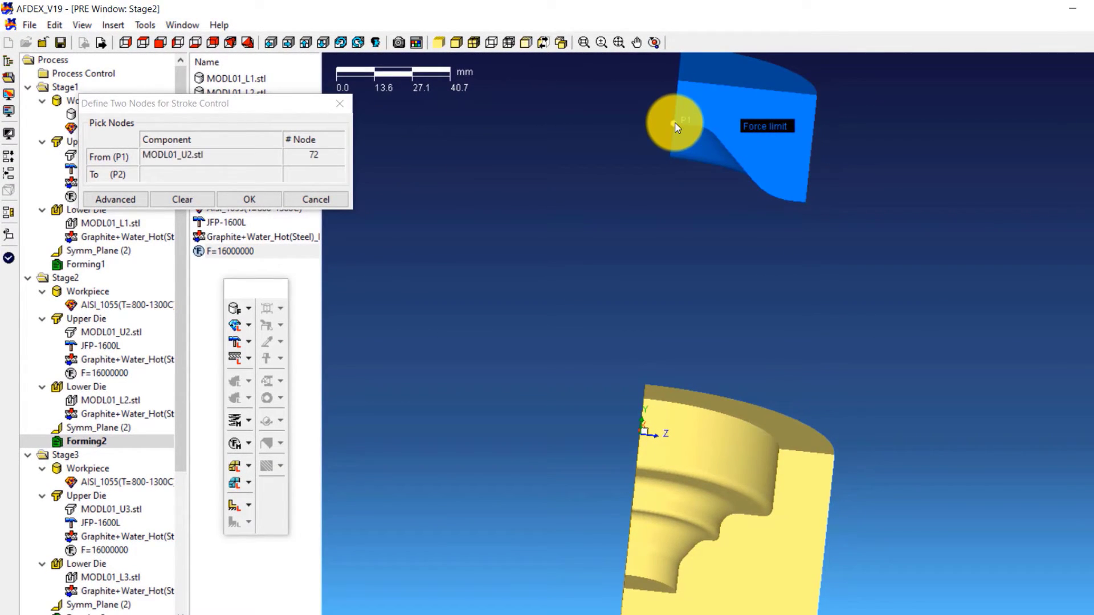
left_click(627, 594)
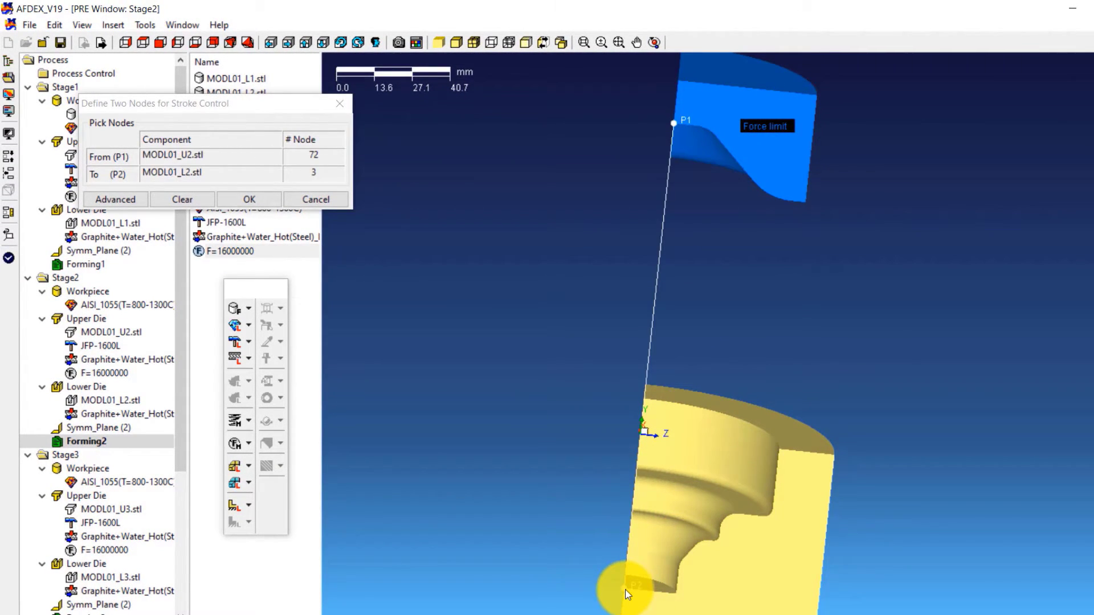
left_click(249, 199)
left_click(365, 381)
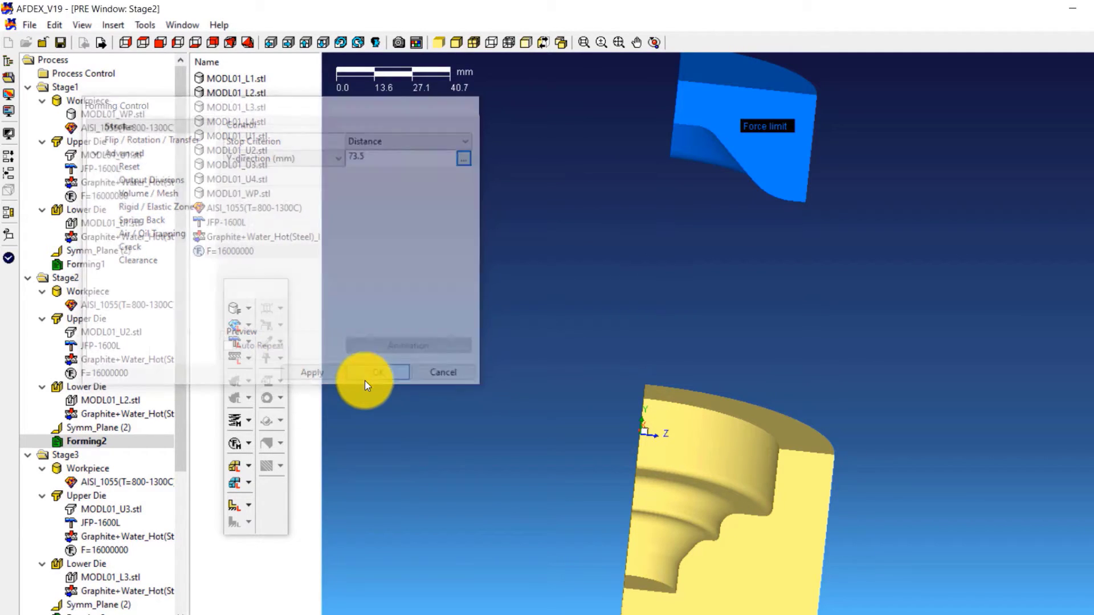
- Set the Forming3 stroke control to stop at a Y-direction distance of 74.5 mm
scroll(171, 439, "down", 5)
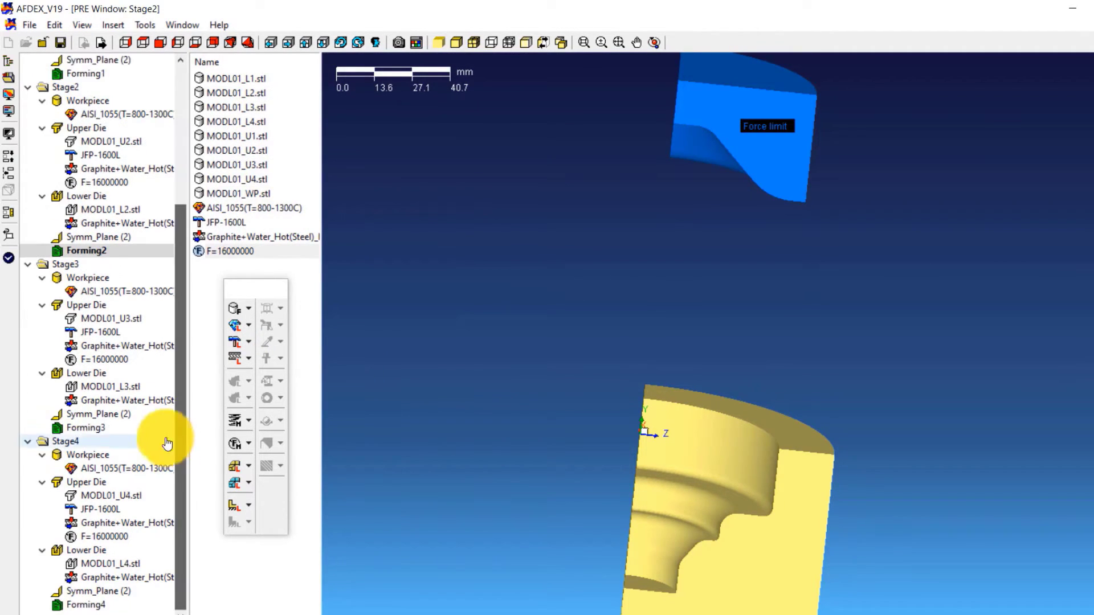
left_click(123, 427)
double_click(123, 429)
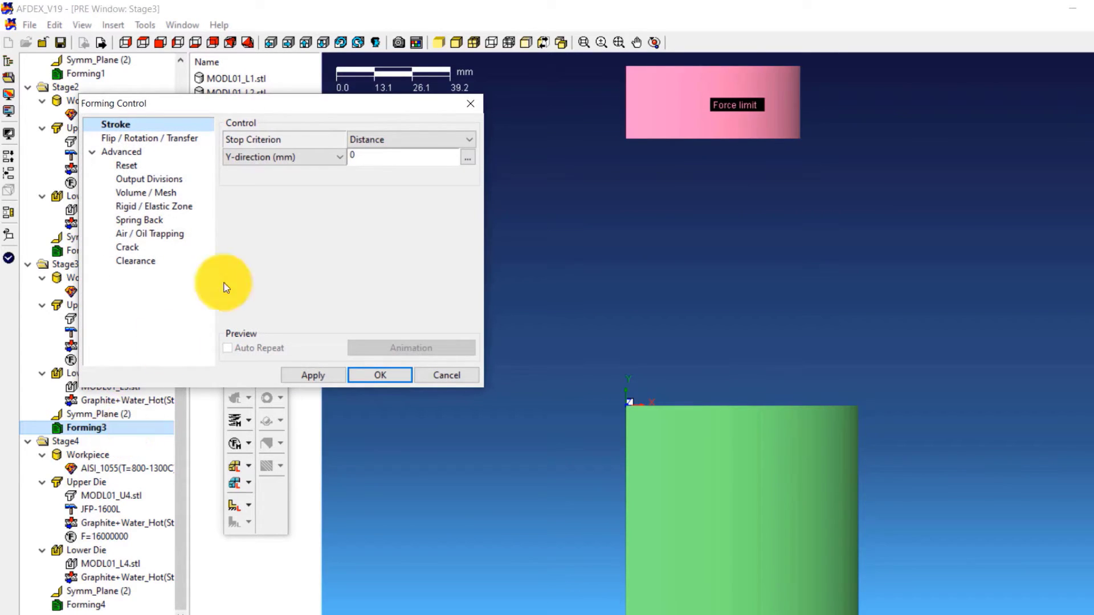
double_click(366, 155)
type("7")
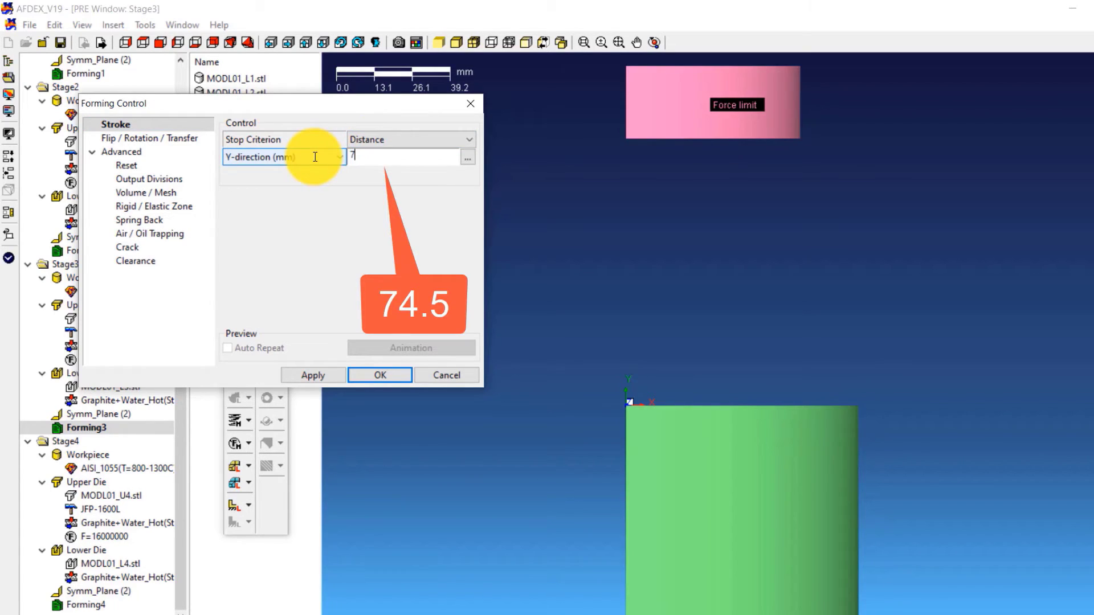
type("4.5")
- Define the Stage3 stroke nodes from MODL01_U3's recess on the axis to MODL01_L3's cavity floor on the axis, and accept the forming control
left_click(467, 159)
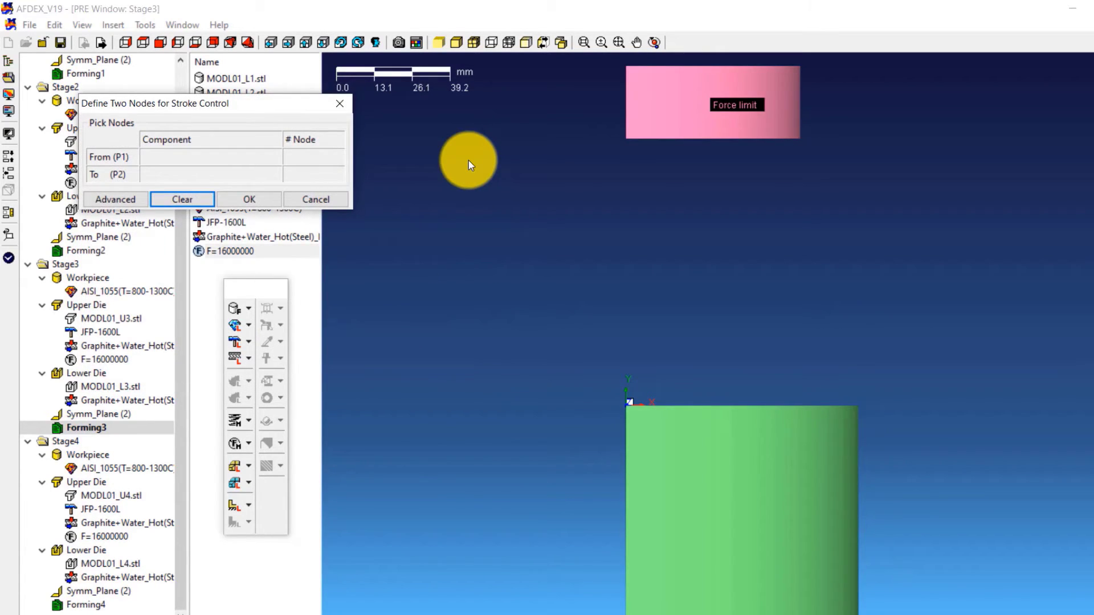
left_click(654, 42)
left_click_drag(581, 273, 669, 375)
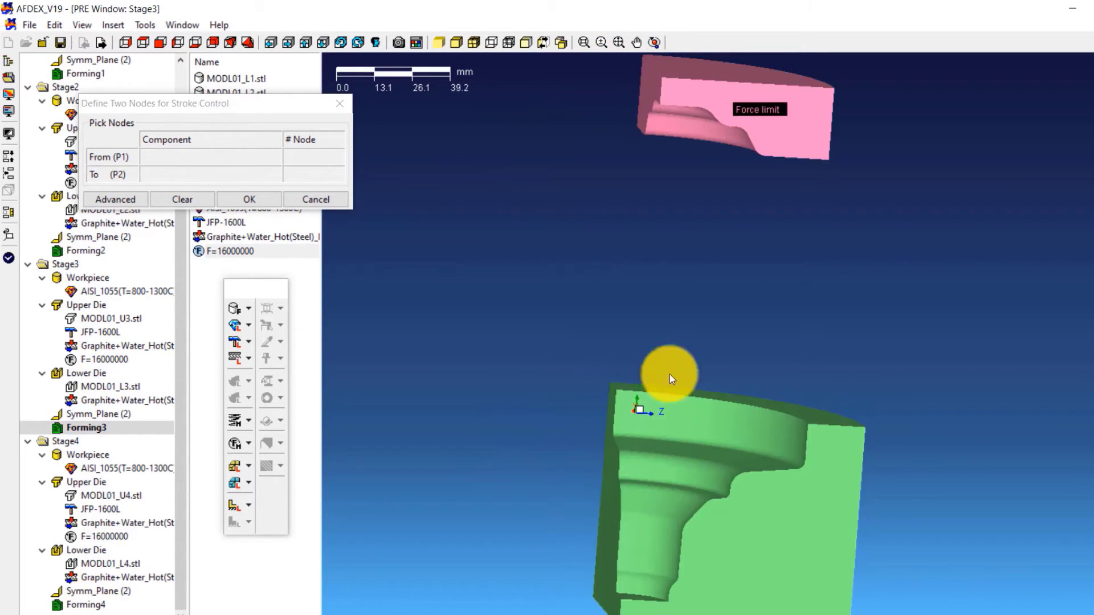
left_click(660, 103)
left_click(621, 598)
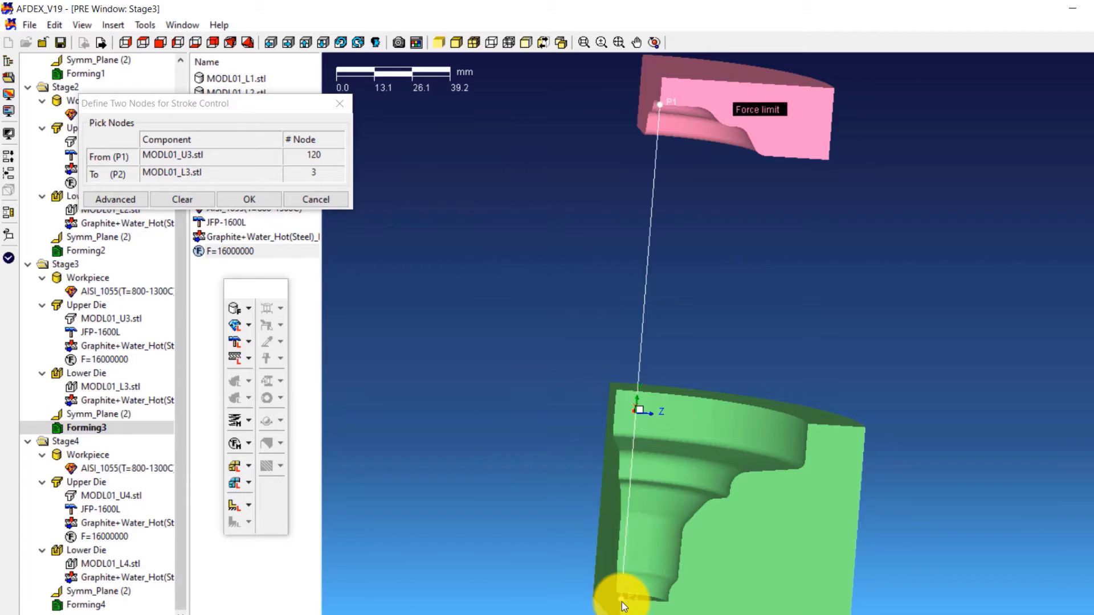
left_click(252, 202)
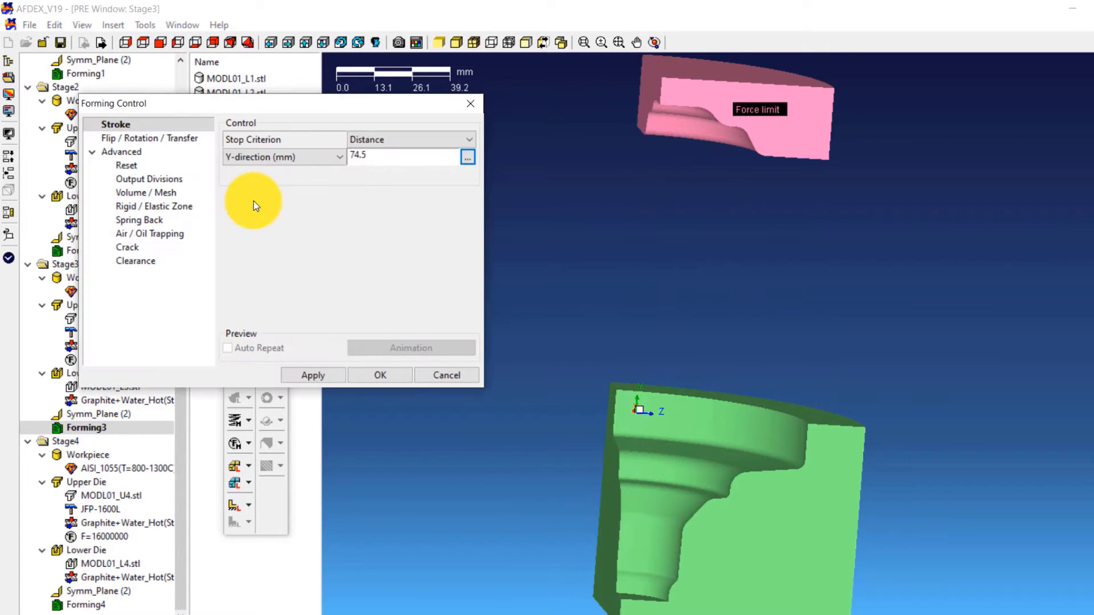
left_click(366, 371)
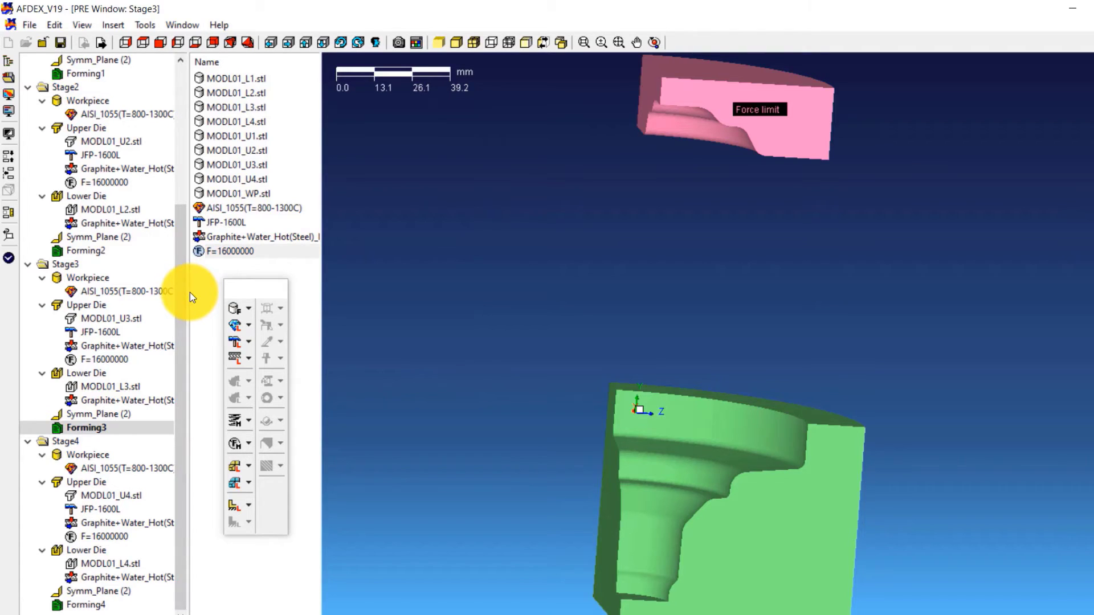
- Set the Forming4 stroke control to stop at a Y-direction distance of 56.3 mm
double_click(104, 608)
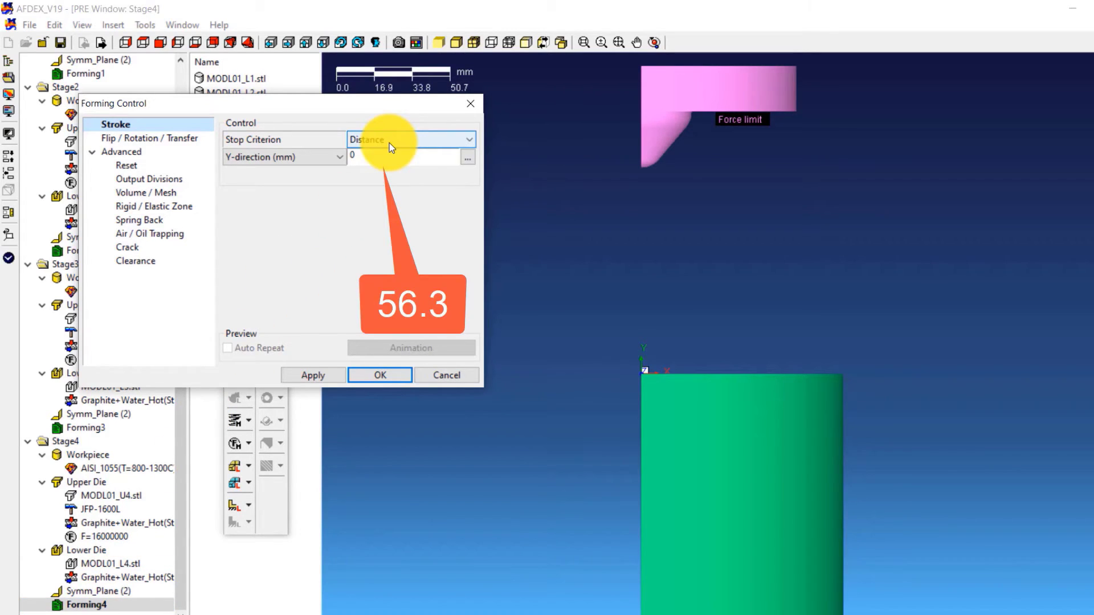
double_click(359, 156)
type("56.3")
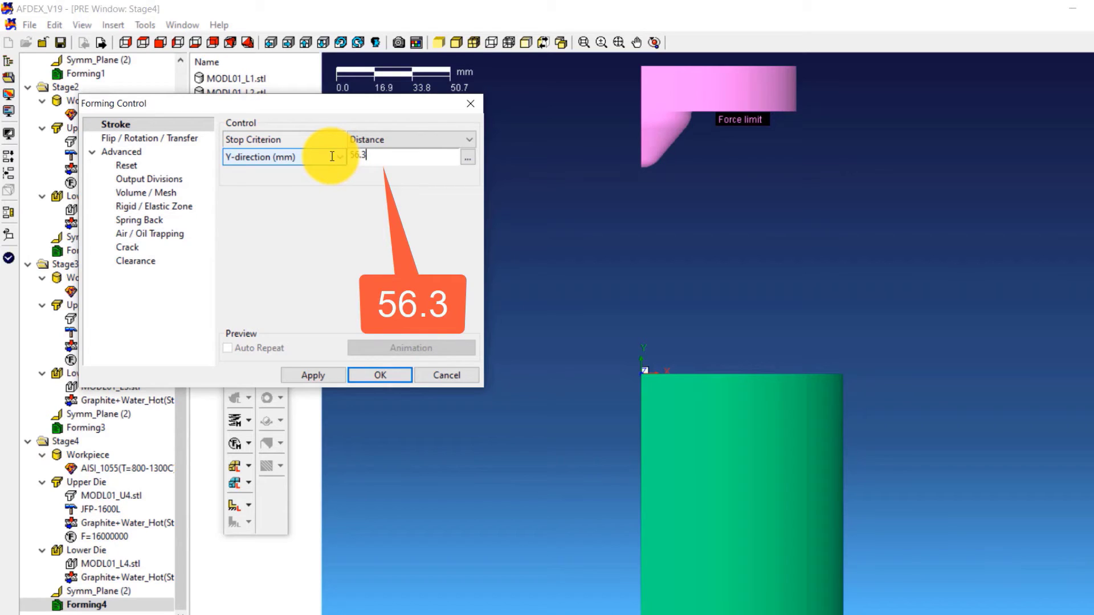
- Define the Stage4 stroke nodes from MODL01_U4's lowest tip on the axis to MODL01_L4's cavity floor on the axis, and accept the forming control
left_click(469, 159)
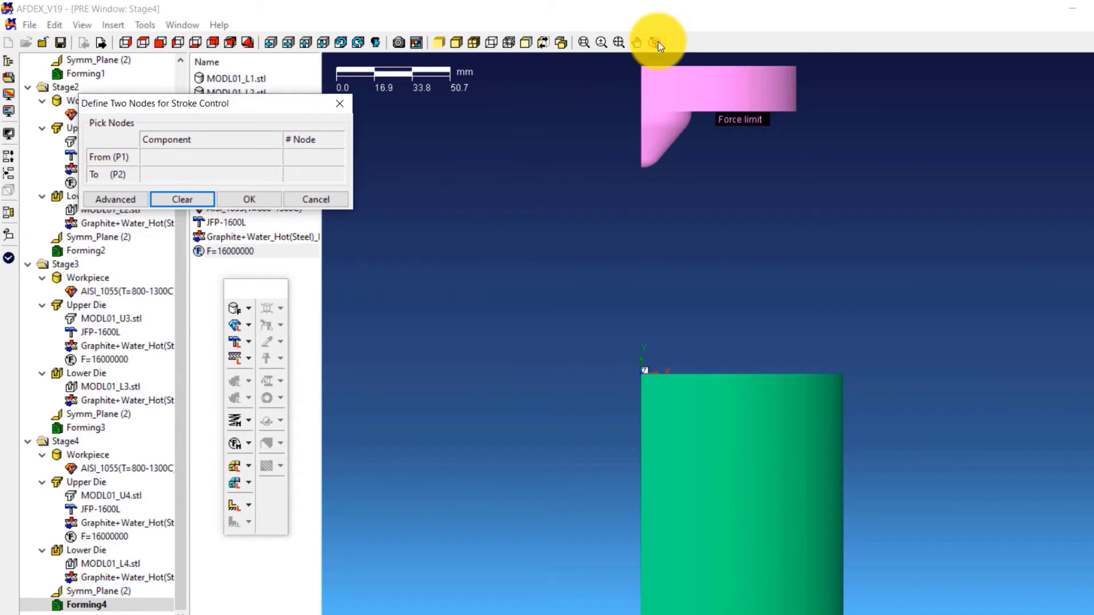
mouse_move(611, 154)
left_mouse_down()
mouse_move(644, 395)
mouse_move(735, 397)
left_mouse_up()
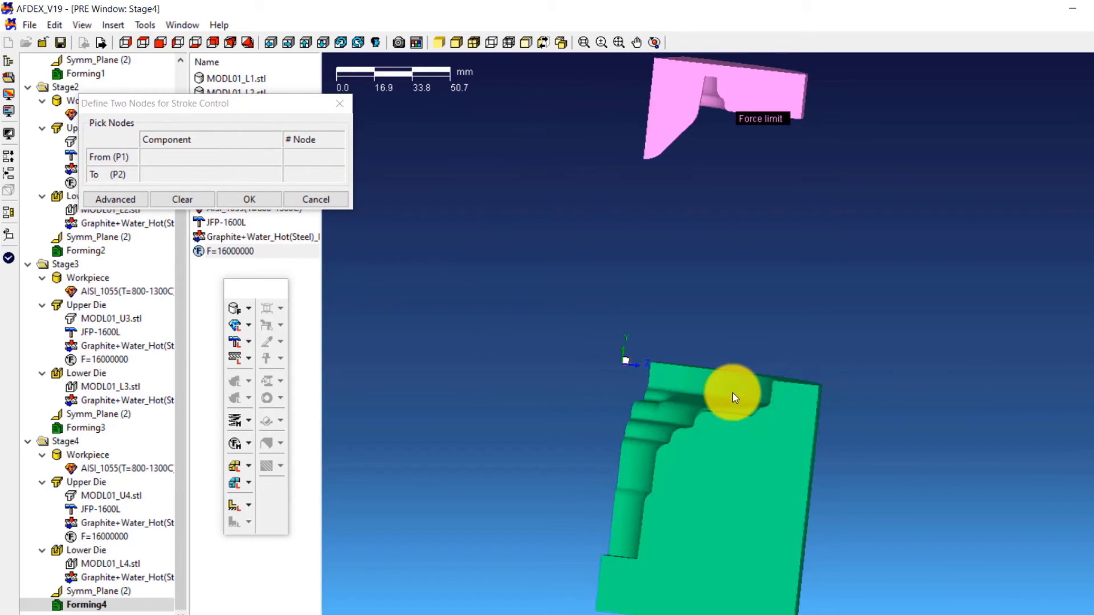
left_click(644, 159)
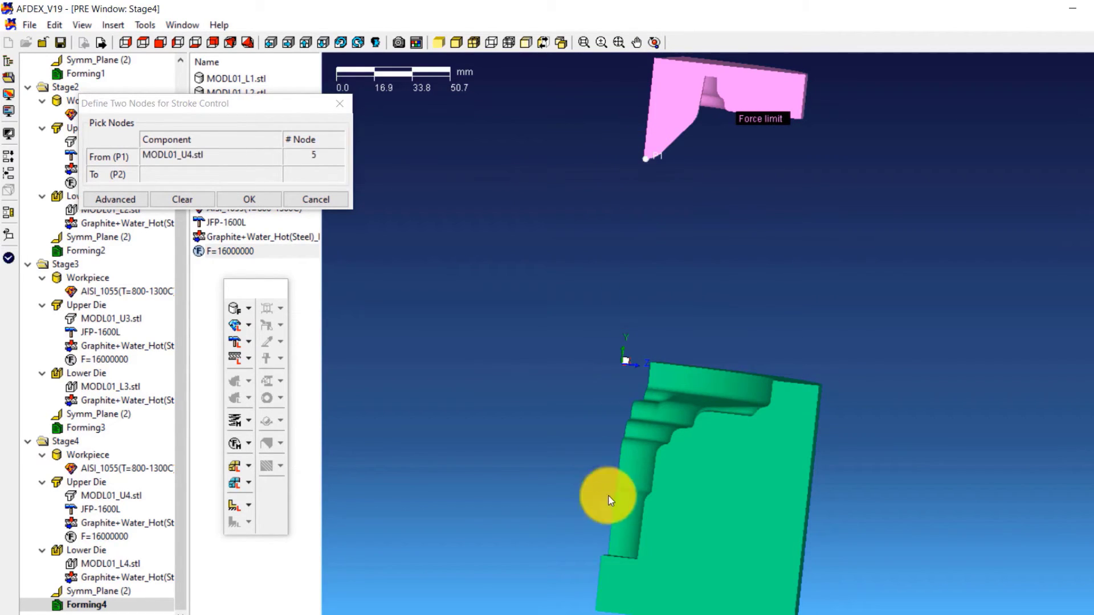
left_click(603, 556)
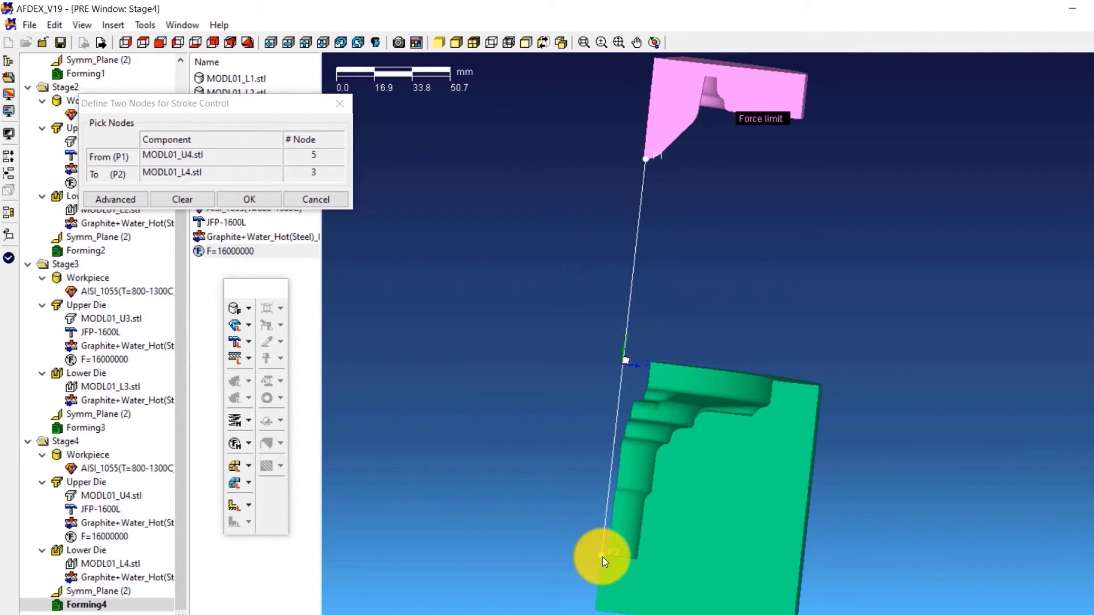
left_click(263, 200)
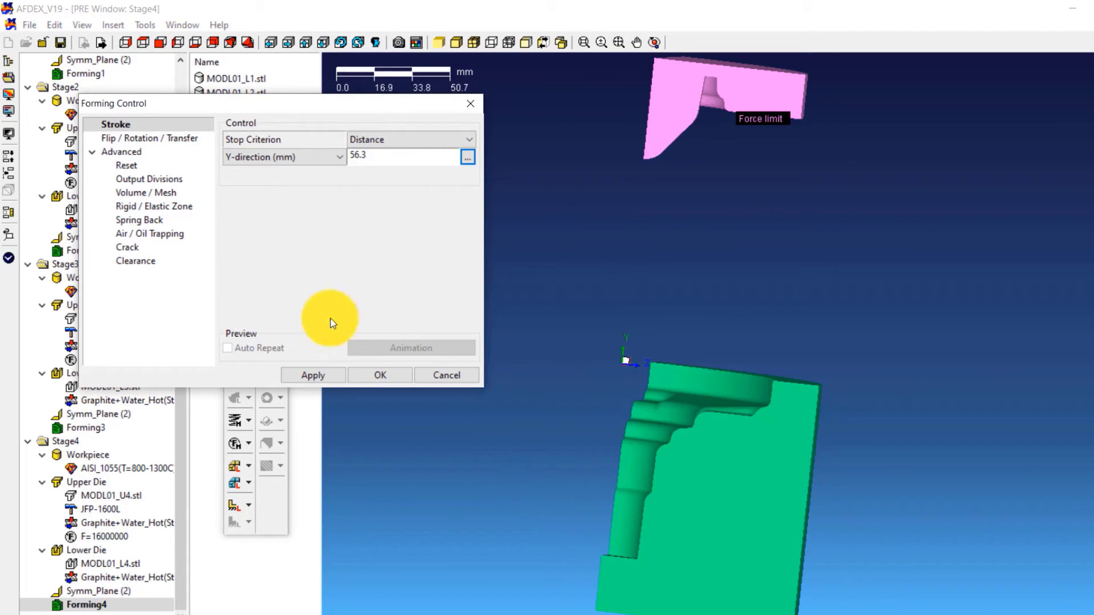
left_click(367, 375)
- Set the process control's integer default 56, the index for controlling material penetration into the die gap, to 1 and accept it
double_click(93, 73)
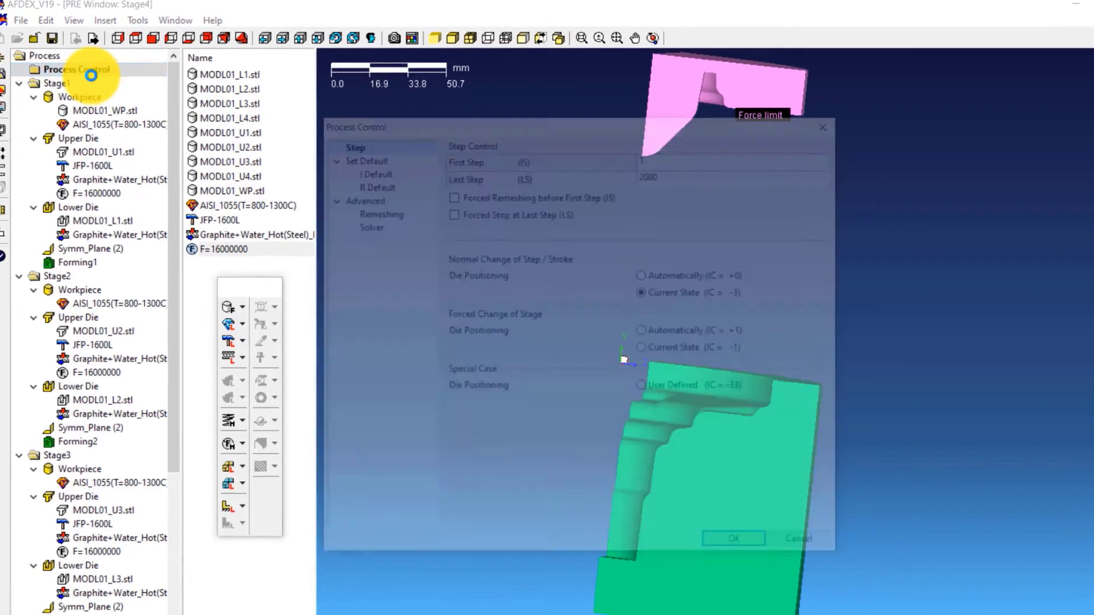
left_click(281, 100)
left_click_drag(859, 125, 860, 309)
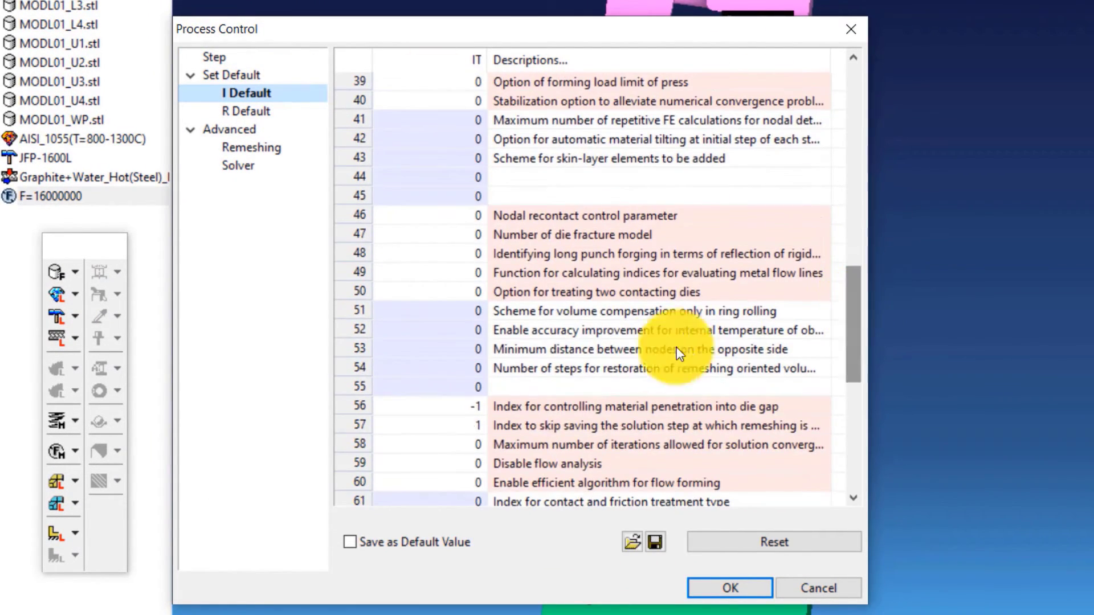
double_click(456, 411)
type("1")
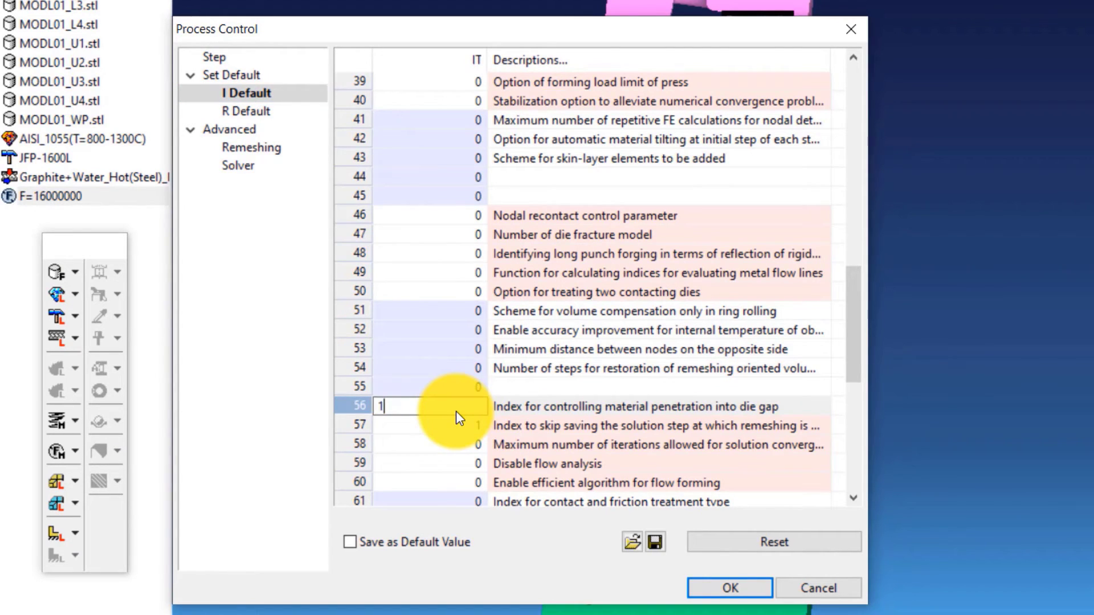
left_click(562, 407)
mouse_move(564, 410)
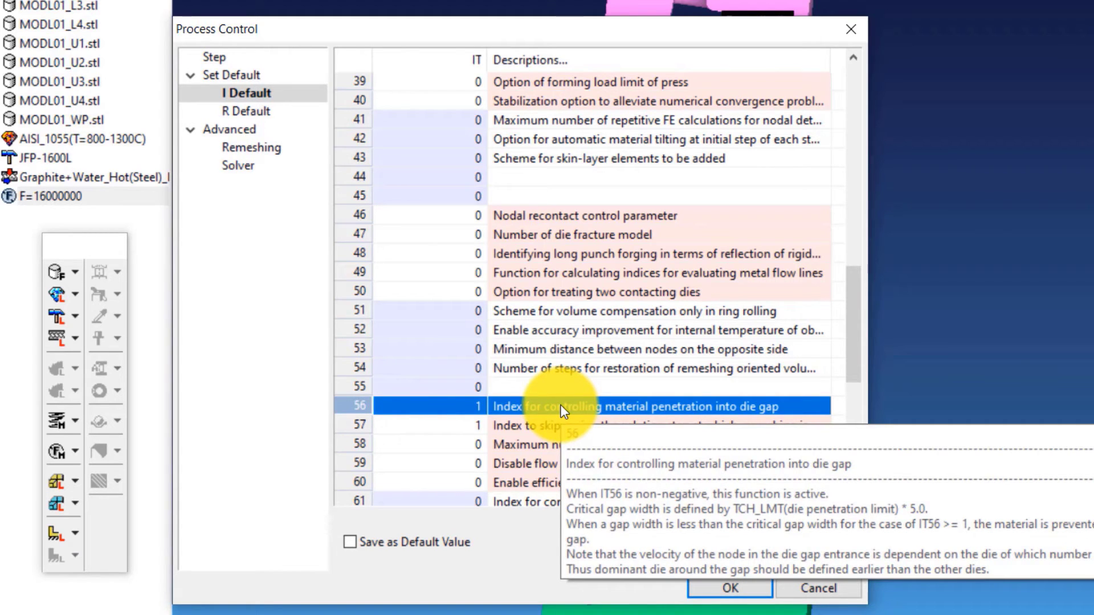
left_click(722, 582)
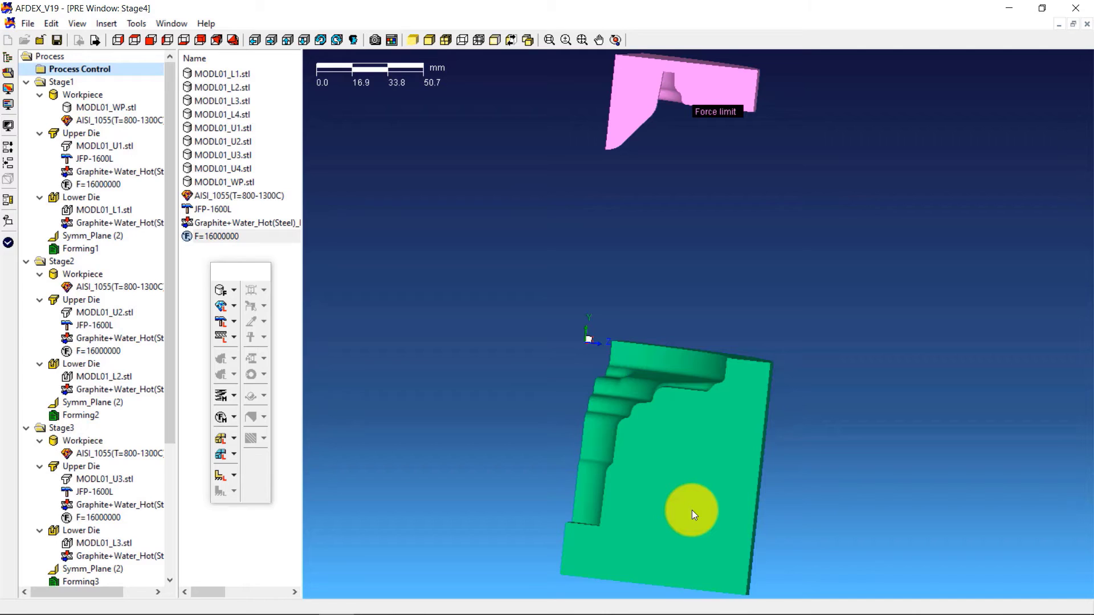
- Save the project as hotforging_forcelimit in the Hotforging3D_ForceLimit folder as AFDEX3D input-only files
left_click(56, 39)
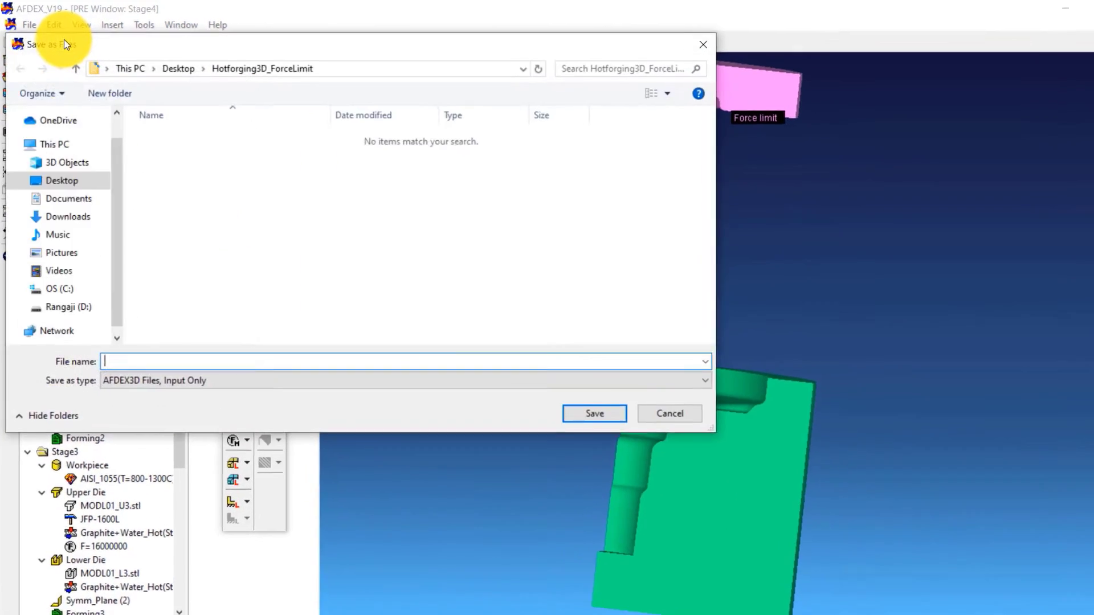
type("hotforging_forcelimit")
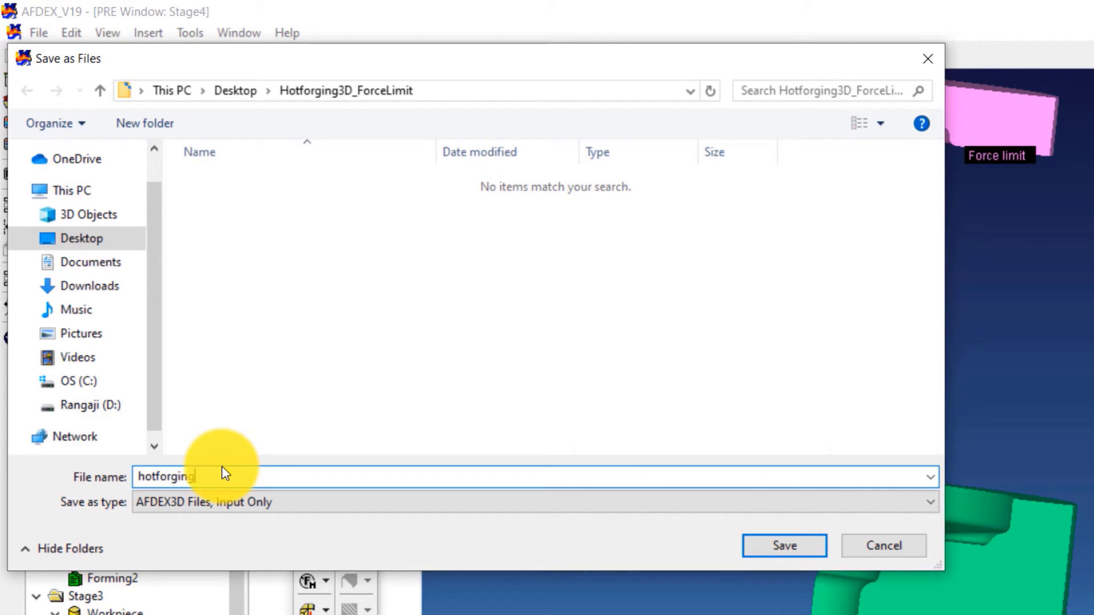
left_click(756, 542)
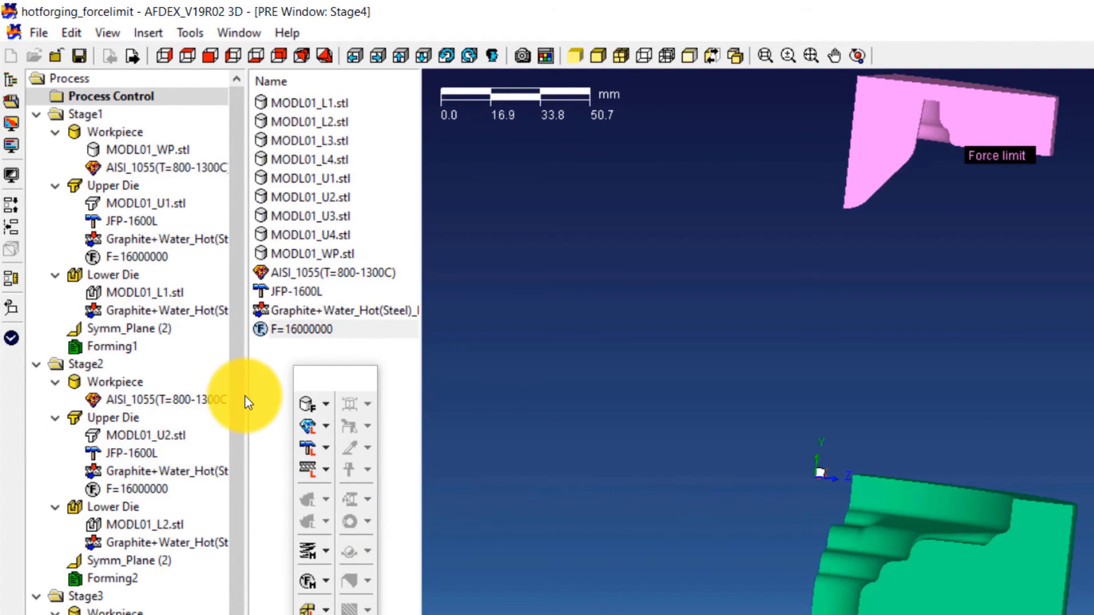
- Check the simulation data for errors and run the hotforging_forcelimit simulation
left_click(13, 341)
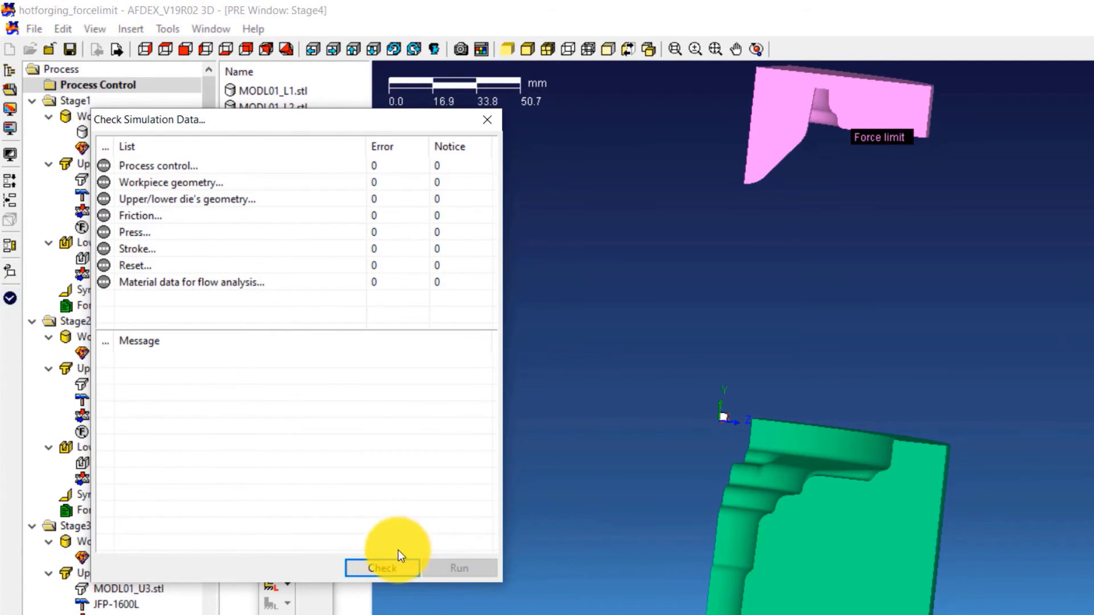
left_click(398, 569)
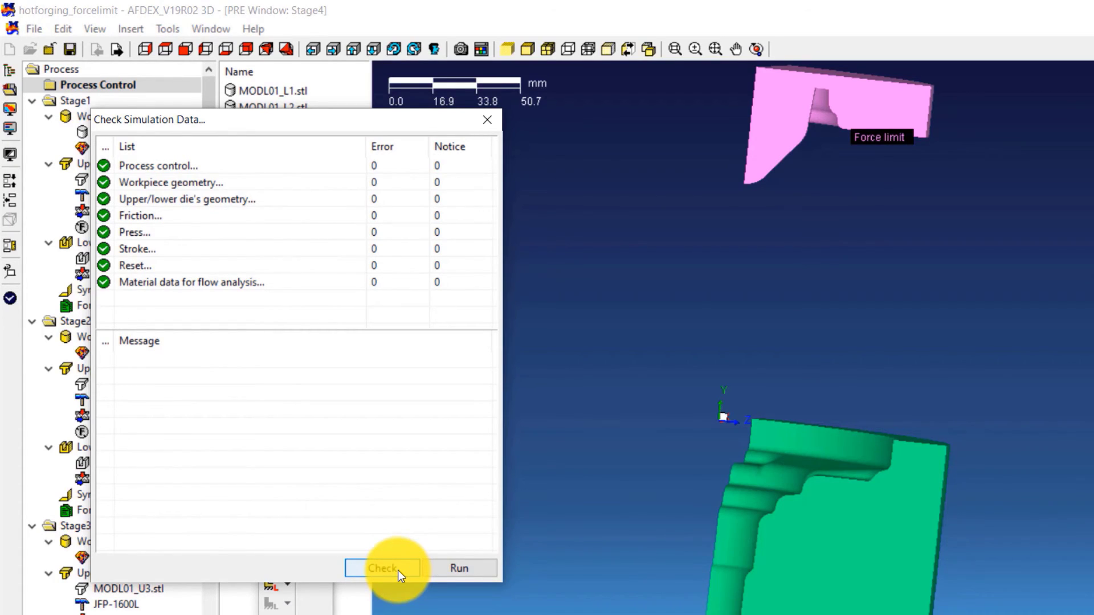
left_click(439, 569)
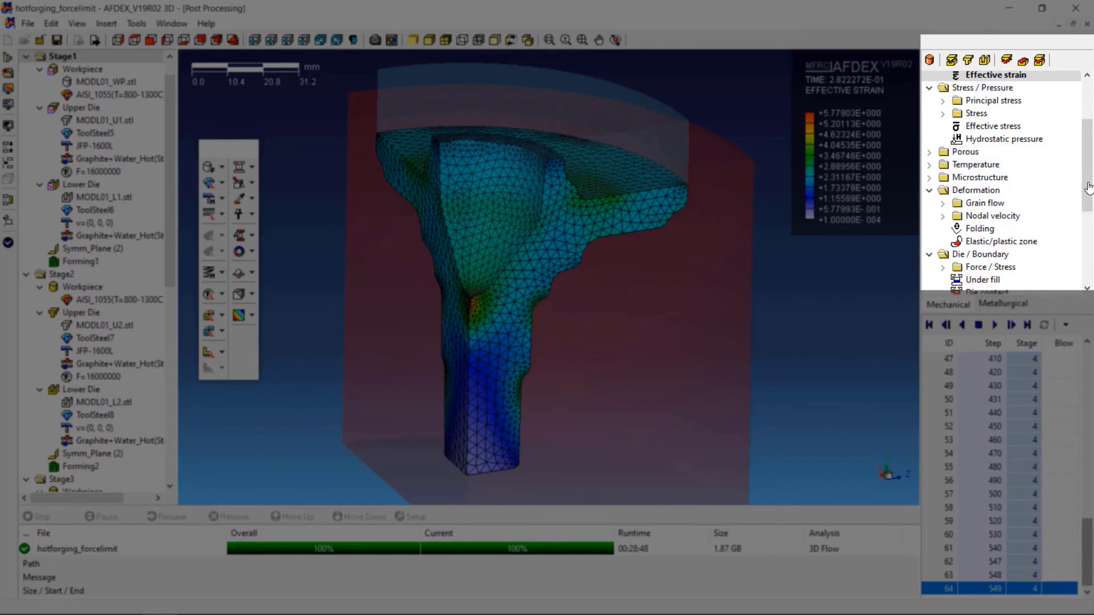
mouse_move(1089, 188)
left_mouse_down()
mouse_move(1089, 151)
mouse_move(1089, 271)
mouse_move(1091, 135)
mouse_move(1087, 181)
left_mouse_up()
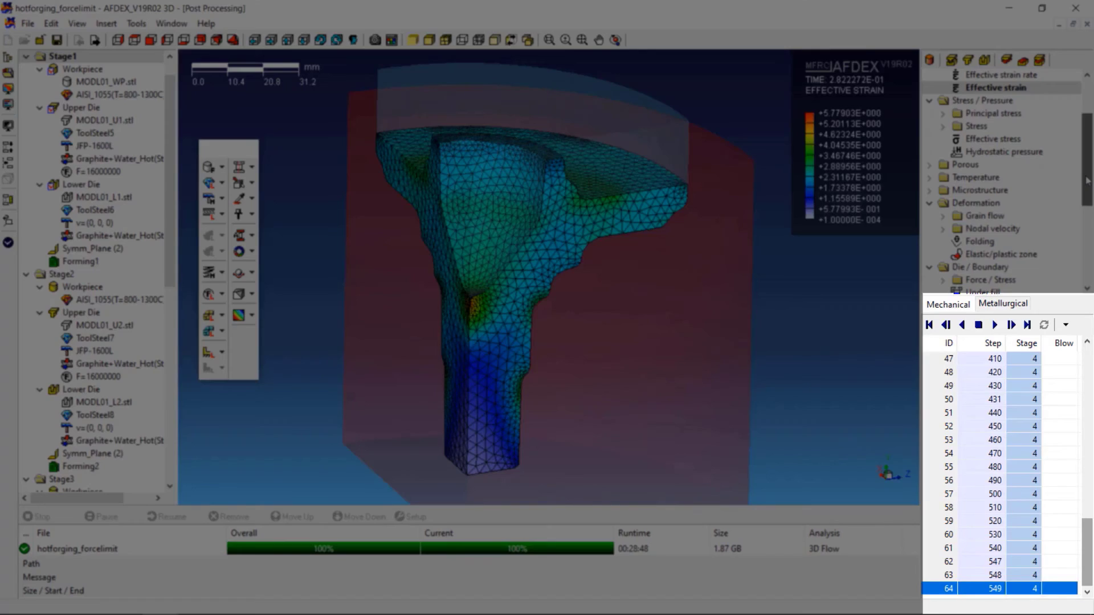